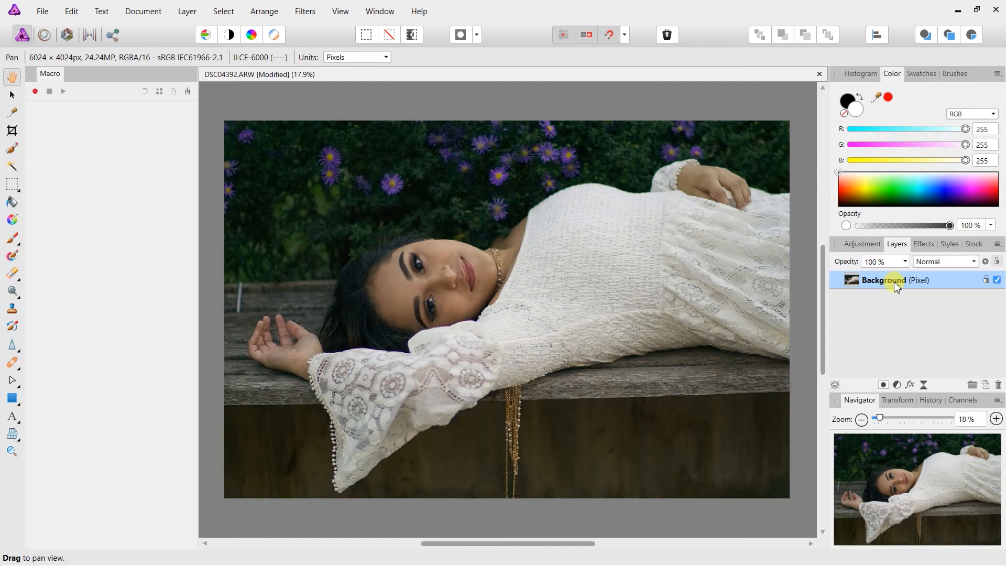
Duplicate the Background layer and split the copy into high and low frequency layers with Frequency Separation at a 2 px radius.
{"action": "key", "text": "ctrl+j"}
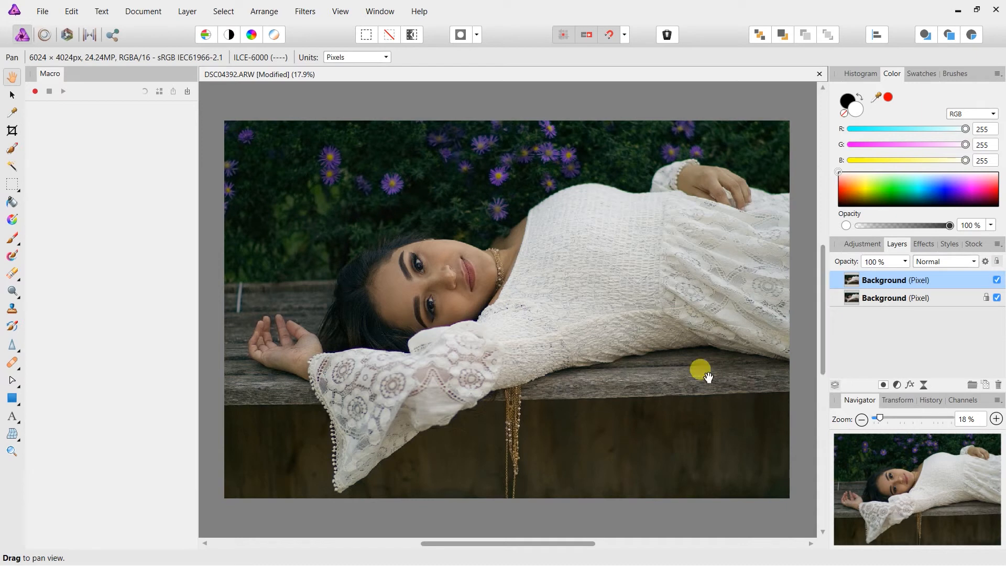
{"action": "left_click", "coordinate": [309, 13]}
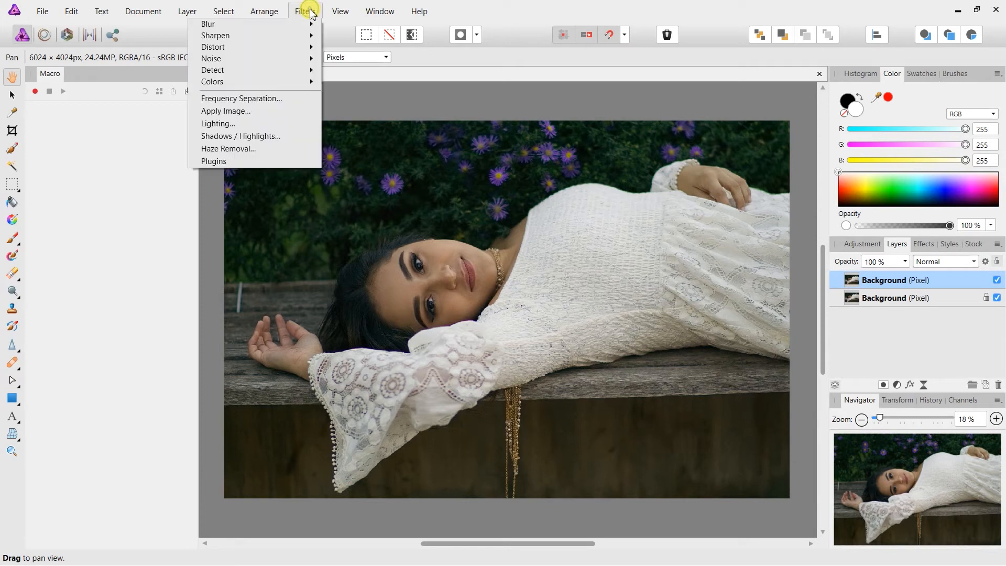
{"action": "left_click", "coordinate": [227, 99]}
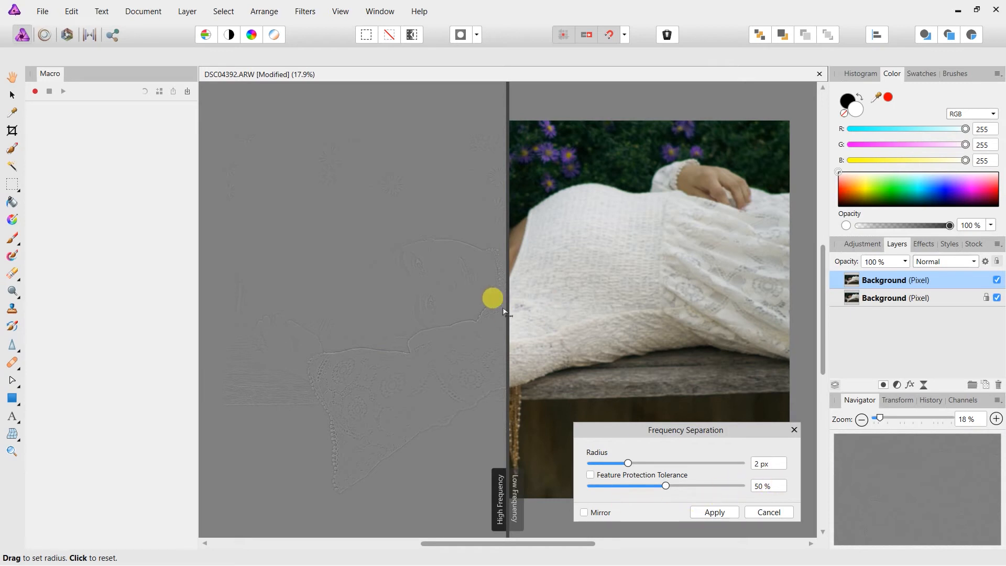
{"action": "left_click_drag", "start_coordinate": [503, 308], "coordinate": [530, 366]}
{"action": "left_click", "coordinate": [713, 512]}
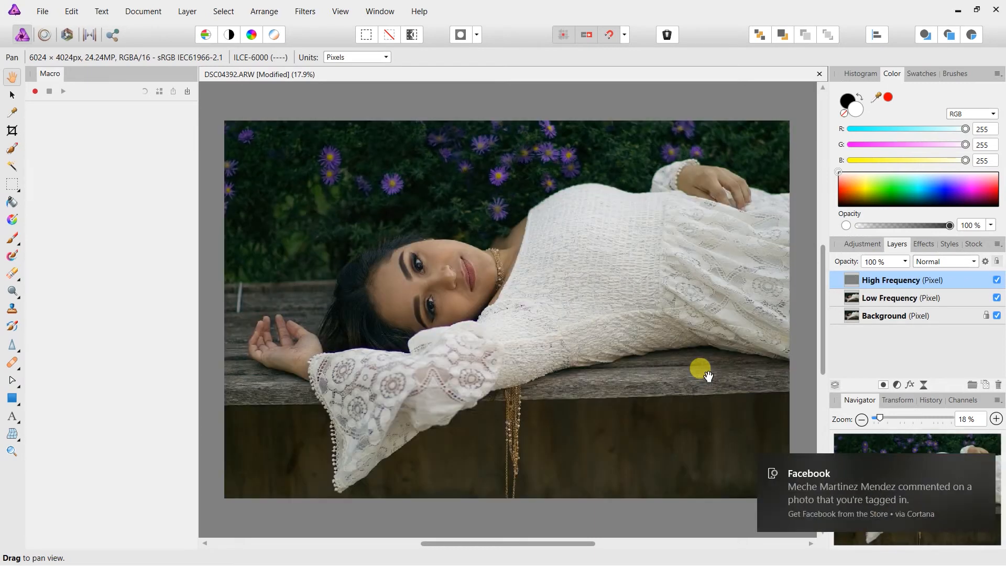
{"action": "left_click", "coordinate": [985, 466]}
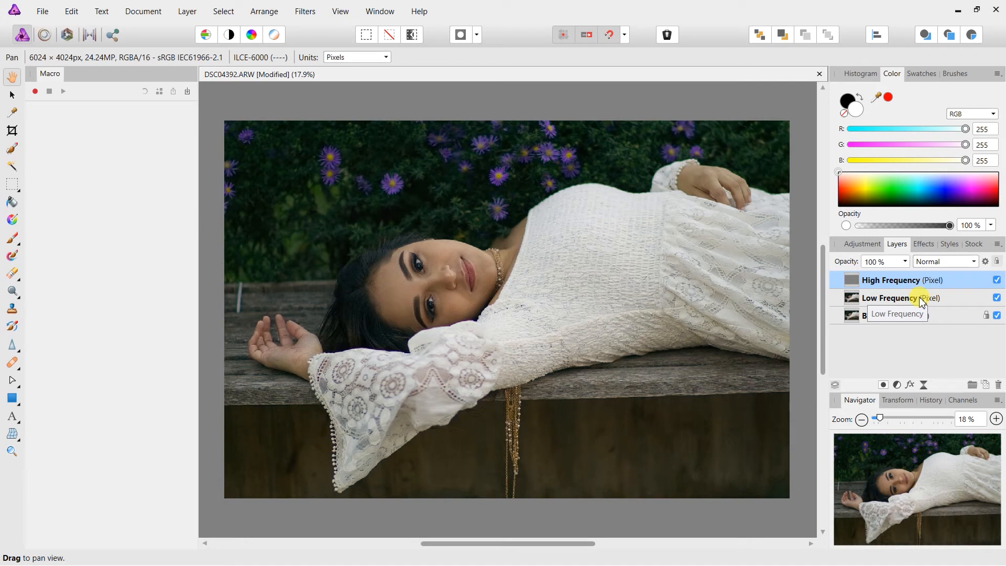
Hide the High Frequency layer and set up the Healing Brush on the Low Frequency layer with 0% hardness.
{"action": "left_click", "coordinate": [997, 280]}
{"action": "left_click", "coordinate": [946, 303]}
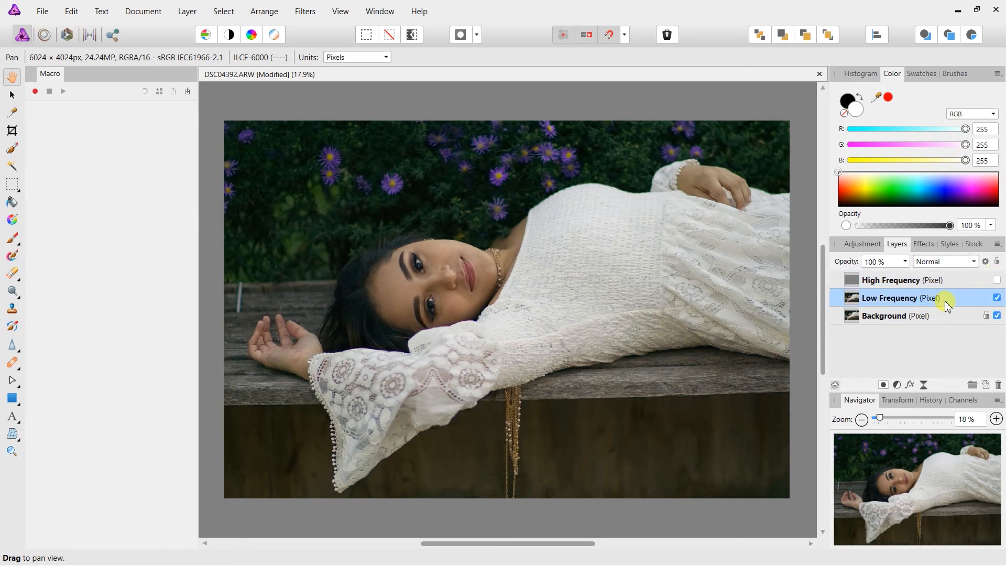
{"action": "left_click", "coordinate": [18, 370]}
{"action": "left_click", "coordinate": [42, 363]}
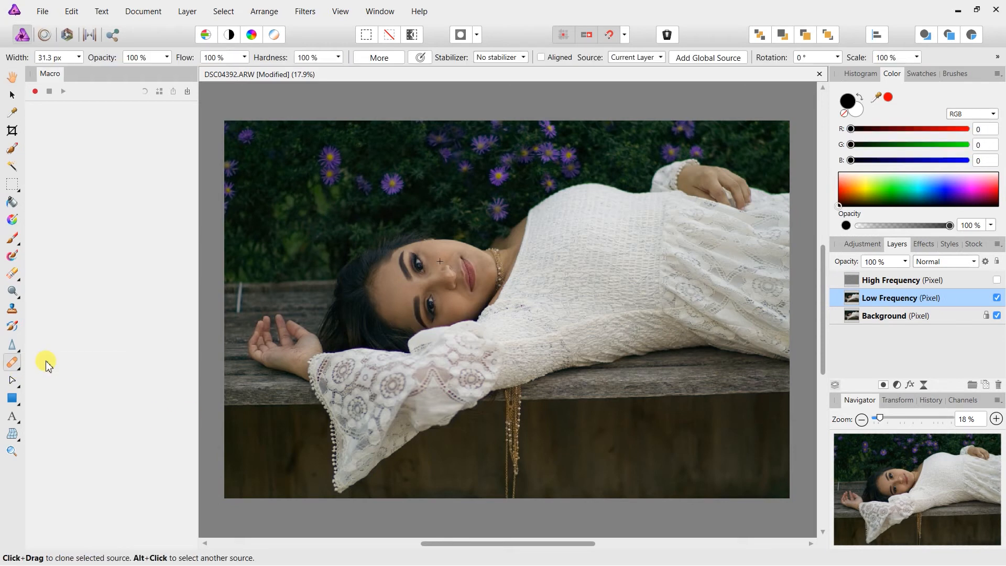
{"action": "left_click", "coordinate": [338, 57]}
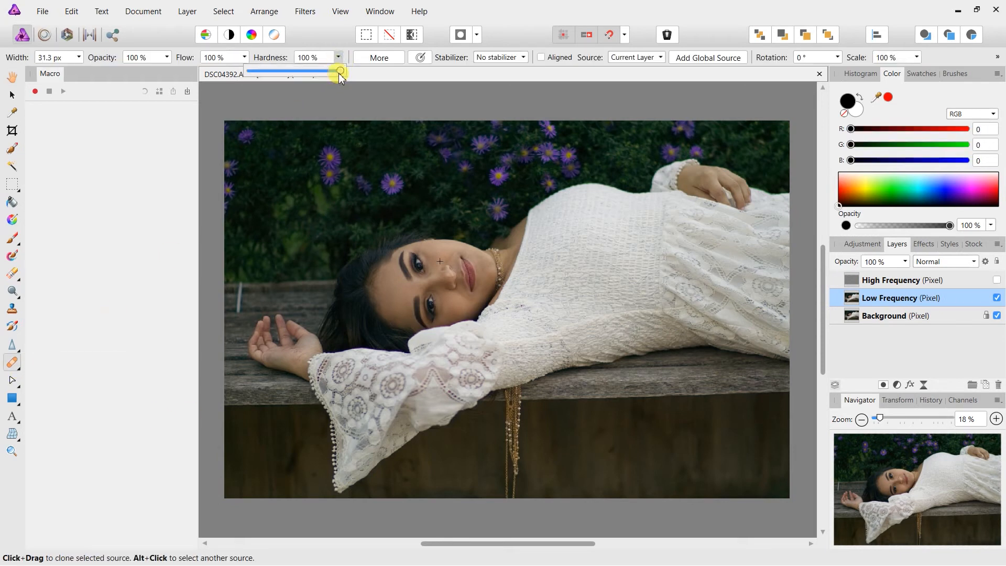
{"action": "left_click_drag", "start_coordinate": [339, 72], "coordinate": [244, 95]}
Smooth the forehead skin from the hairline down to the lower eyebrow with a 221.3 px healing brush, sampling nearby skin.
{"action": "left_click", "coordinate": [997, 419]}
{"action": "left_click", "coordinate": [1000, 417]}
{"action": "left_click", "coordinate": [1000, 418]}
{"action": "left_click_drag", "start_coordinate": [926, 488], "coordinate": [896, 480]}
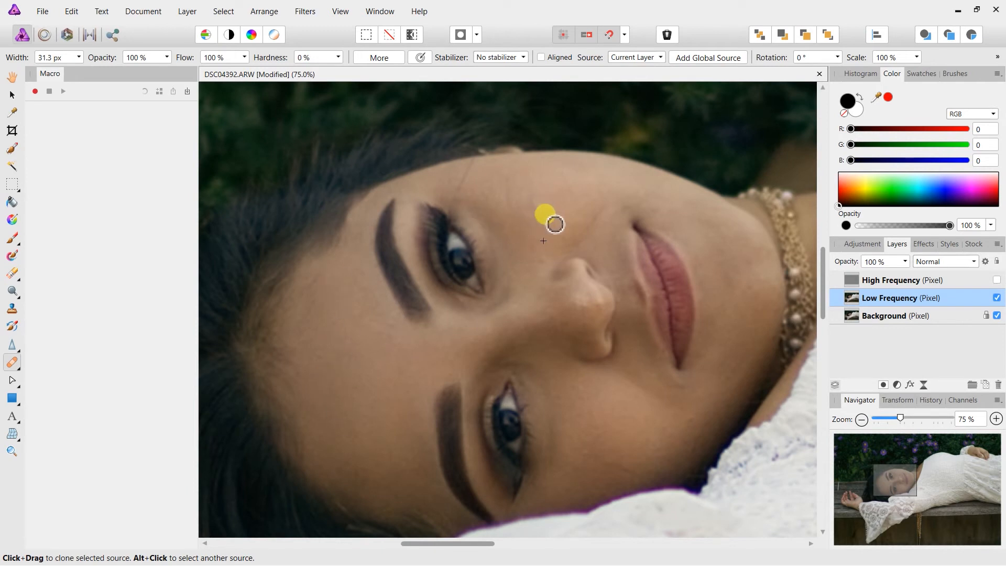
{"action": "key", "text": "bracketright"}
{"action": "key", "text": "bracketright"}
{"action": "key", "text": "bracketright"}
{"action": "key", "text": "bracketright"}
{"action": "key", "text": "bracketright"}
{"action": "key", "text": "bracketright"}
{"action": "key", "text": "bracketright"}
{"action": "key", "text": "bracketright"}
{"action": "key", "text": "bracketright"}
{"action": "key", "text": "bracketright"}
{"action": "key", "text": "bracketright"}
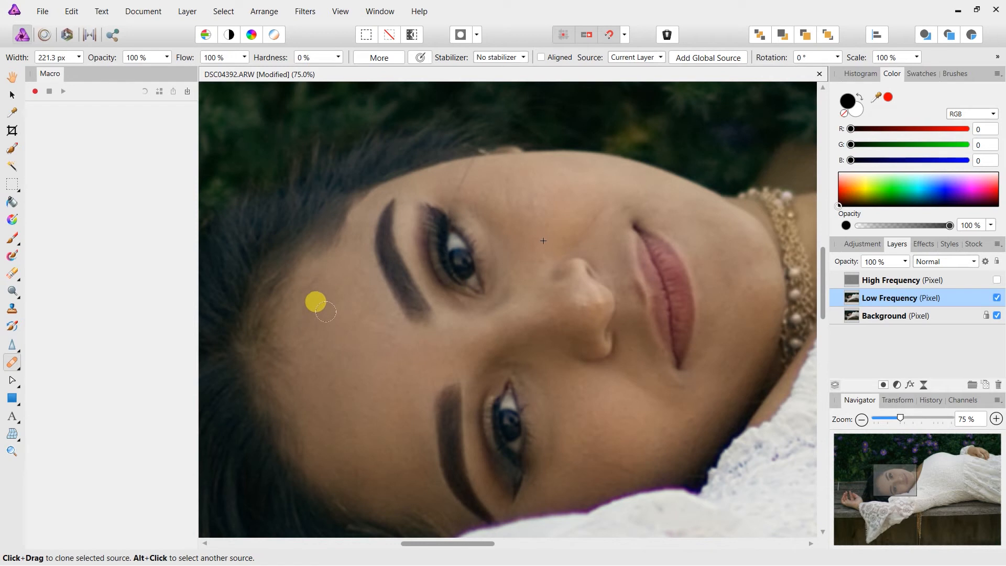
{"action": "left_click", "coordinate": [344, 292], "text": "alt"}
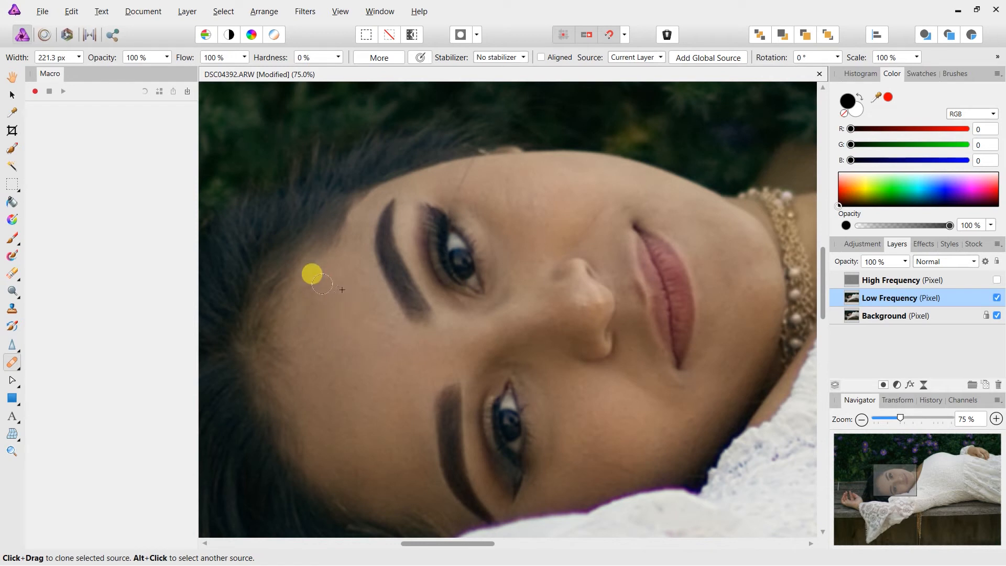
{"action": "left_click", "coordinate": [330, 296]}
{"action": "left_click", "coordinate": [336, 300]}
{"action": "mouse_move", "coordinate": [338, 278]}
{"action": "left_mouse_down"}
{"action": "mouse_move", "coordinate": [361, 331]}
{"action": "mouse_move", "coordinate": [320, 283]}
{"action": "mouse_move", "coordinate": [305, 324]}
{"action": "mouse_move", "coordinate": [313, 275]}
{"action": "mouse_move", "coordinate": [299, 338]}
{"action": "mouse_move", "coordinate": [310, 311]}
{"action": "mouse_move", "coordinate": [306, 319]}
{"action": "mouse_move", "coordinate": [330, 318]}
{"action": "mouse_move", "coordinate": [309, 378]}
{"action": "mouse_move", "coordinate": [297, 335]}
{"action": "mouse_move", "coordinate": [325, 384]}
{"action": "mouse_move", "coordinate": [332, 345]}
{"action": "mouse_move", "coordinate": [319, 390]}
{"action": "mouse_move", "coordinate": [330, 330]}
{"action": "mouse_move", "coordinate": [352, 321]}
{"action": "mouse_move", "coordinate": [347, 295]}
{"action": "mouse_move", "coordinate": [357, 314]}
{"action": "mouse_move", "coordinate": [365, 306]}
{"action": "mouse_move", "coordinate": [344, 312]}
{"action": "mouse_move", "coordinate": [389, 367]}
{"action": "mouse_move", "coordinate": [388, 336]}
{"action": "mouse_move", "coordinate": [391, 365]}
{"action": "mouse_move", "coordinate": [375, 324]}
{"action": "mouse_move", "coordinate": [385, 350]}
{"action": "mouse_move", "coordinate": [373, 374]}
{"action": "mouse_move", "coordinate": [368, 357]}
{"action": "mouse_move", "coordinate": [348, 391]}
{"action": "mouse_move", "coordinate": [332, 386]}
{"action": "mouse_move", "coordinate": [327, 416]}
{"action": "mouse_move", "coordinate": [310, 389]}
{"action": "mouse_move", "coordinate": [331, 381]}
{"action": "mouse_move", "coordinate": [334, 357]}
{"action": "mouse_move", "coordinate": [362, 432]}
{"action": "mouse_move", "coordinate": [390, 384]}
{"action": "mouse_move", "coordinate": [394, 421]}
{"action": "mouse_move", "coordinate": [348, 386]}
{"action": "mouse_move", "coordinate": [316, 444]}
{"action": "mouse_move", "coordinate": [327, 430]}
{"action": "mouse_move", "coordinate": [344, 457]}
{"action": "mouse_move", "coordinate": [346, 423]}
{"action": "mouse_move", "coordinate": [386, 467]}
{"action": "mouse_move", "coordinate": [343, 472]}
{"action": "mouse_move", "coordinate": [382, 472]}
{"action": "mouse_move", "coordinate": [398, 456]}
{"action": "mouse_move", "coordinate": [403, 466]}
{"action": "mouse_move", "coordinate": [343, 472]}
{"action": "mouse_move", "coordinate": [382, 473]}
{"action": "mouse_move", "coordinate": [395, 456]}
{"action": "mouse_move", "coordinate": [402, 469]}
{"action": "mouse_move", "coordinate": [402, 433]}
{"action": "mouse_move", "coordinate": [419, 490]}
{"action": "mouse_move", "coordinate": [447, 512]}
{"action": "left_mouse_up"}
Heal the lower forehead and the skin between the eyebrows with a 135.9 px brush, sampling clean forehead skin.
{"action": "key", "text": "bracketleft"}
{"action": "key", "text": "bracketleft"}
{"action": "key", "text": "bracketleft"}
{"action": "left_click", "coordinate": [416, 442], "text": "alt"}
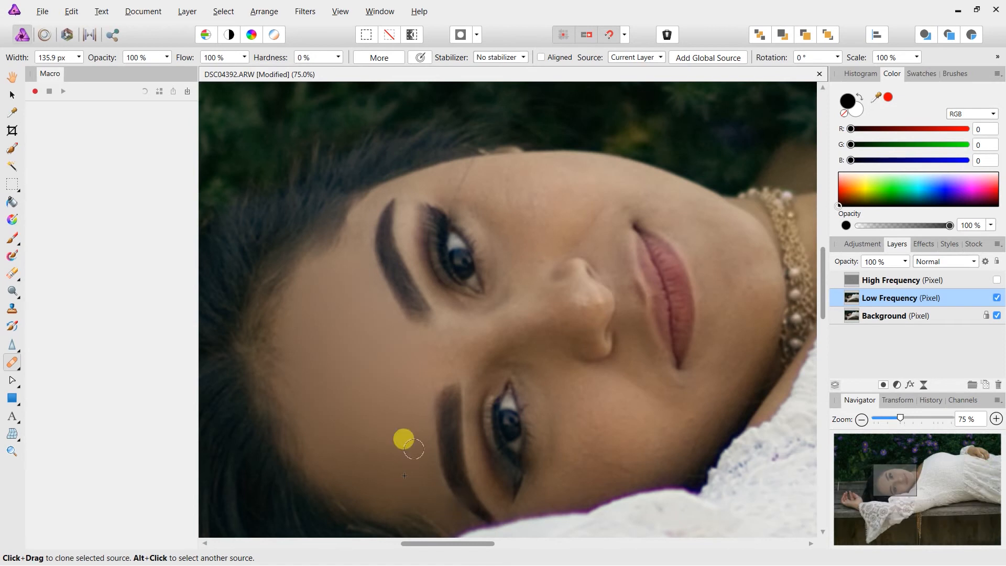
{"action": "left_click", "coordinate": [407, 407], "text": "alt"}
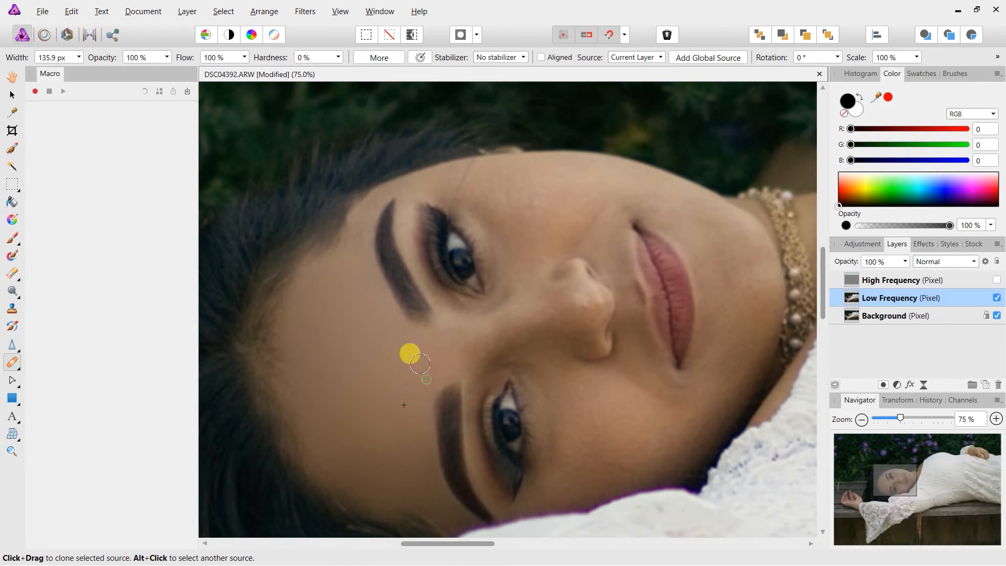
{"action": "left_click_drag", "start_coordinate": [418, 345], "coordinate": [435, 332]}
{"action": "left_click_drag", "start_coordinate": [448, 368], "coordinate": [461, 348]}
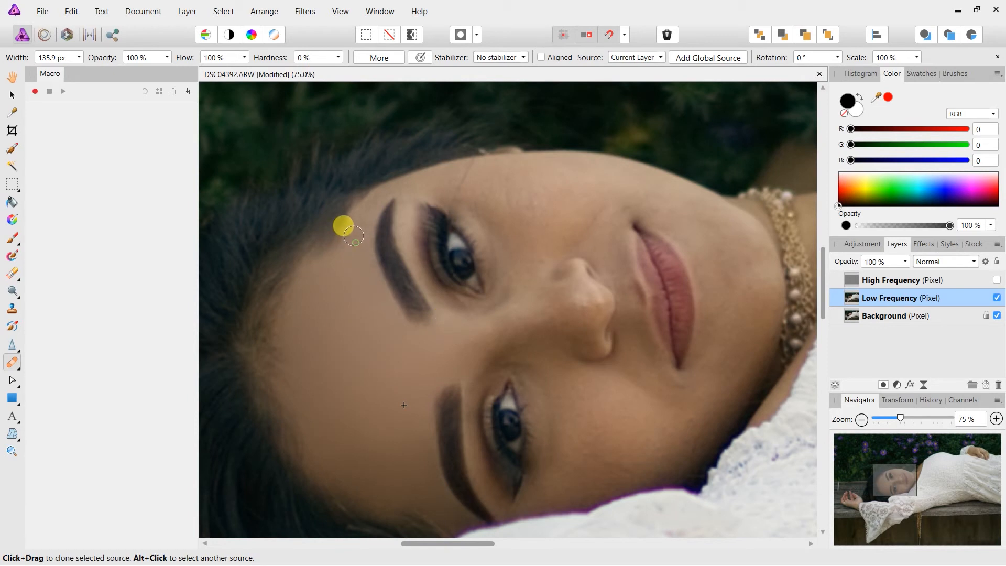
Heal the temple skin around the outer end of the upper eyebrow with an 83.4 px brush, sampling the forehead.
{"action": "key", "text": "bracketleft"}
{"action": "key", "text": "bracketleft"}
{"action": "key", "text": "bracketleft"}
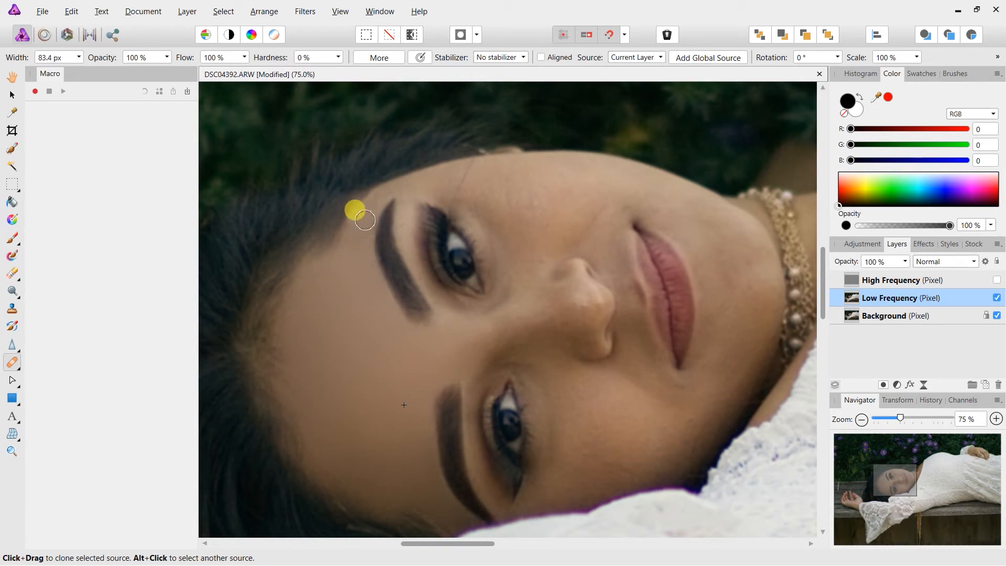
{"action": "left_click", "coordinate": [357, 272], "text": "alt"}
{"action": "left_click_drag", "start_coordinate": [373, 213], "coordinate": [408, 190]}
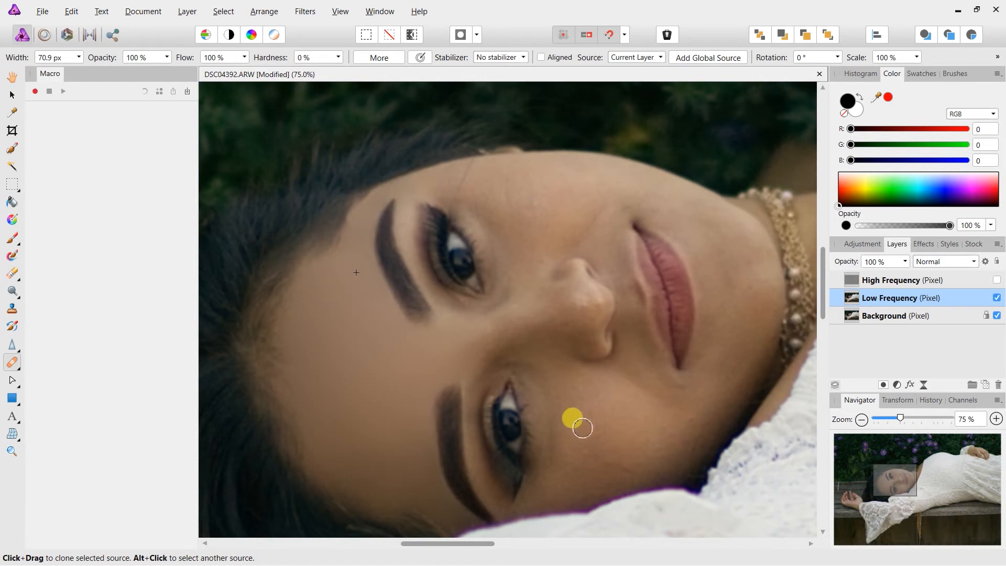
Smooth the cheek beneath the upper eye and the adjoining side of the nose with a 124.1 px healing brush.
{"action": "left_click", "coordinate": [402, 421], "text": "alt"}
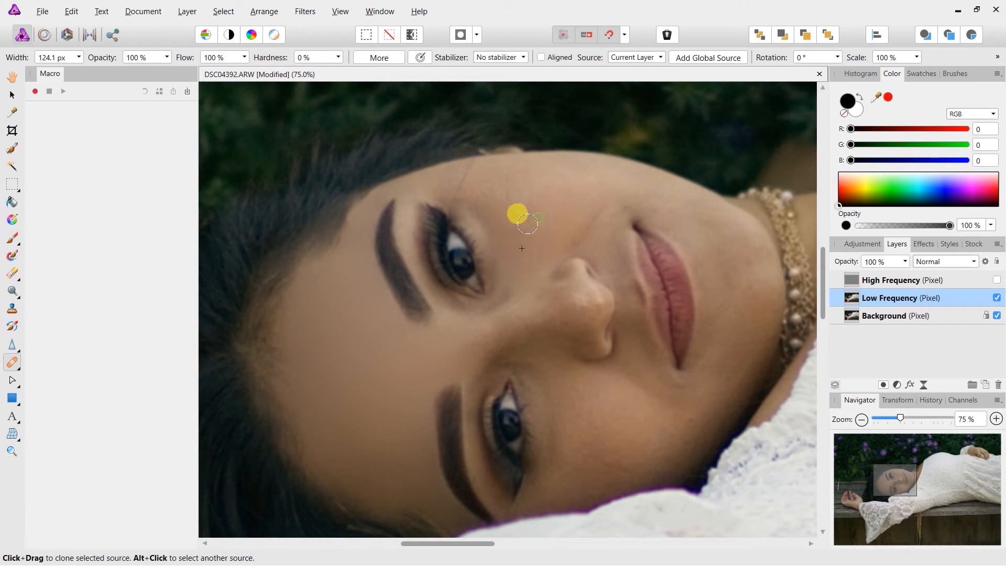
{"action": "mouse_move", "coordinate": [518, 188]}
{"action": "left_mouse_down"}
{"action": "mouse_move", "coordinate": [498, 215]}
{"action": "mouse_move", "coordinate": [471, 191]}
{"action": "mouse_move", "coordinate": [426, 183]}
{"action": "mouse_move", "coordinate": [495, 170]}
{"action": "mouse_move", "coordinate": [581, 178]}
{"action": "mouse_move", "coordinate": [543, 168]}
{"action": "mouse_move", "coordinate": [558, 176]}
{"action": "mouse_move", "coordinate": [537, 202]}
{"action": "mouse_move", "coordinate": [542, 188]}
{"action": "mouse_move", "coordinate": [583, 185]}
{"action": "mouse_move", "coordinate": [589, 200]}
{"action": "mouse_move", "coordinate": [531, 237]}
{"action": "mouse_move", "coordinate": [549, 226]}
{"action": "mouse_move", "coordinate": [527, 202]}
{"action": "mouse_move", "coordinate": [587, 126]}
{"action": "left_mouse_up"}
{"action": "left_click", "coordinate": [580, 151]}
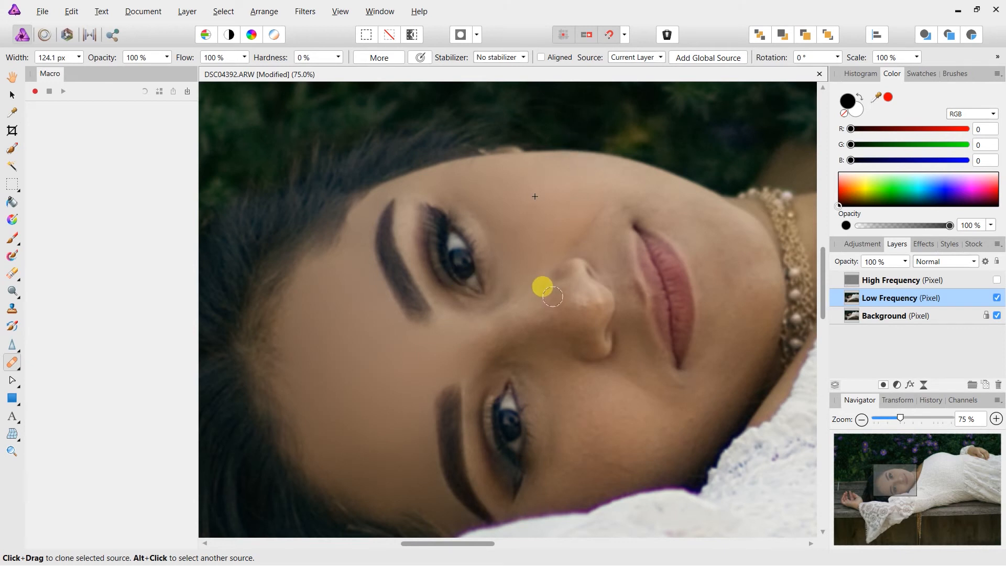
{"action": "left_click_drag", "start_coordinate": [552, 297], "coordinate": [577, 206]}
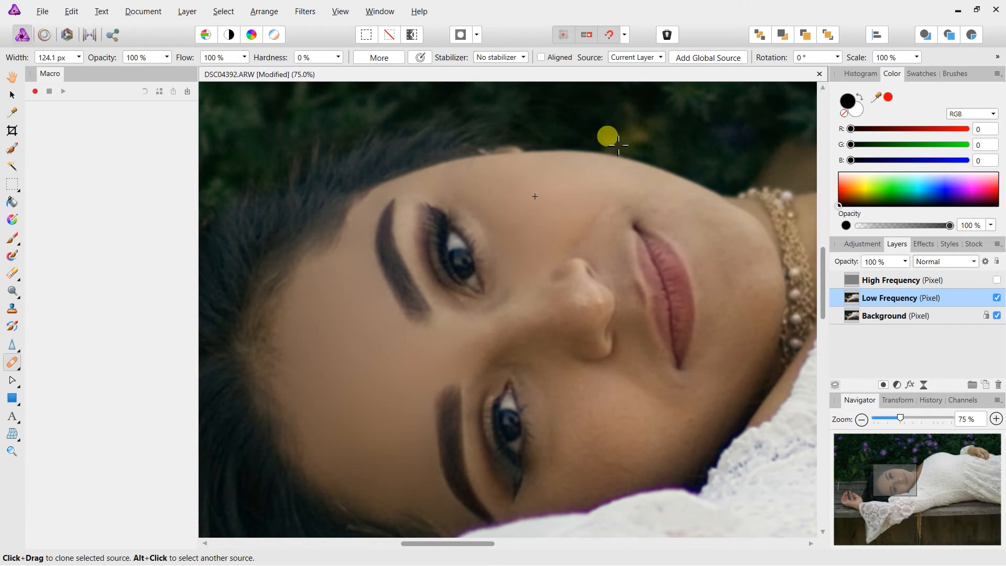
{"action": "left_click", "coordinate": [568, 183], "text": "alt"}
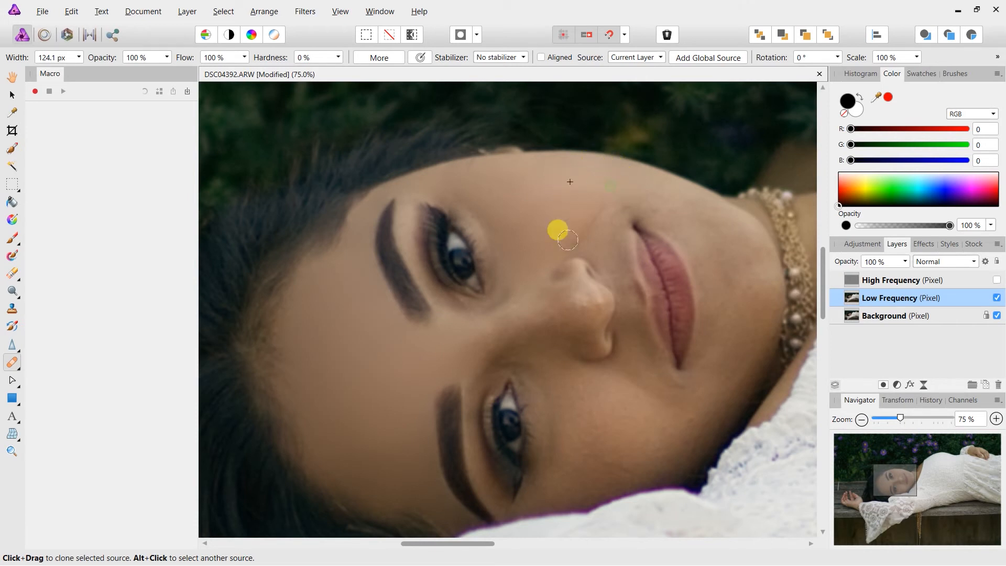
{"action": "mouse_move", "coordinate": [533, 259]}
{"action": "left_mouse_down"}
{"action": "mouse_move", "coordinate": [500, 341]}
{"action": "mouse_move", "coordinate": [513, 325]}
{"action": "mouse_move", "coordinate": [467, 350]}
{"action": "mouse_move", "coordinate": [511, 324]}
{"action": "mouse_move", "coordinate": [481, 340]}
{"action": "mouse_move", "coordinate": [509, 334]}
{"action": "mouse_move", "coordinate": [546, 299]}
{"action": "mouse_move", "coordinate": [530, 330]}
{"action": "mouse_move", "coordinate": [551, 332]}
{"action": "mouse_move", "coordinate": [488, 354]}
{"action": "mouse_move", "coordinate": [564, 333]}
{"action": "mouse_move", "coordinate": [546, 334]}
{"action": "mouse_move", "coordinate": [558, 334]}
{"action": "mouse_move", "coordinate": [568, 307]}
{"action": "mouse_move", "coordinate": [549, 323]}
{"action": "mouse_move", "coordinate": [579, 336]}
{"action": "mouse_move", "coordinate": [581, 294]}
{"action": "left_mouse_up"}
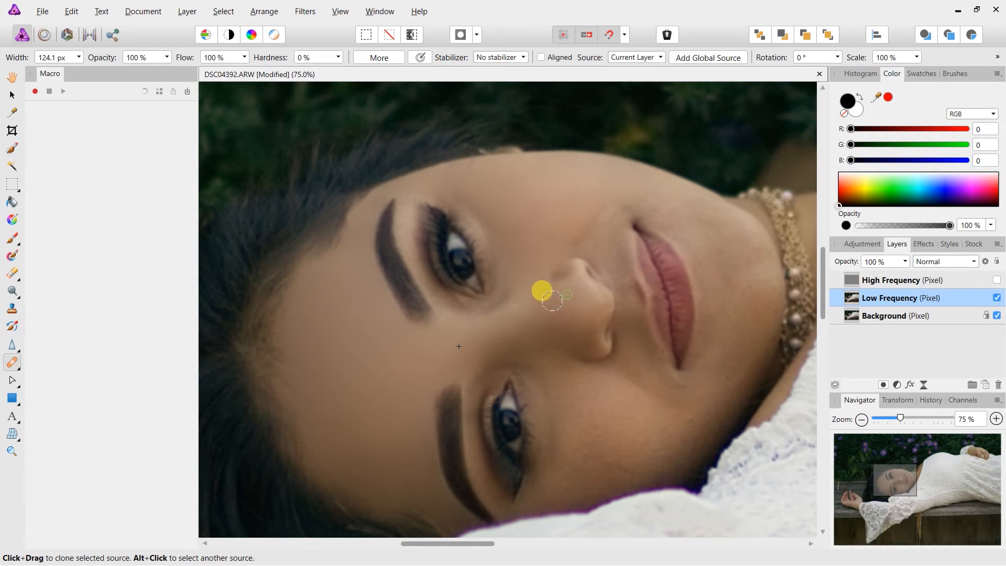
Even out the cheek beneath the lower eye and the skin around the mouth and chin with the 124.1 px healing brush.
{"action": "left_click_drag", "start_coordinate": [886, 284], "coordinate": [883, 287]}
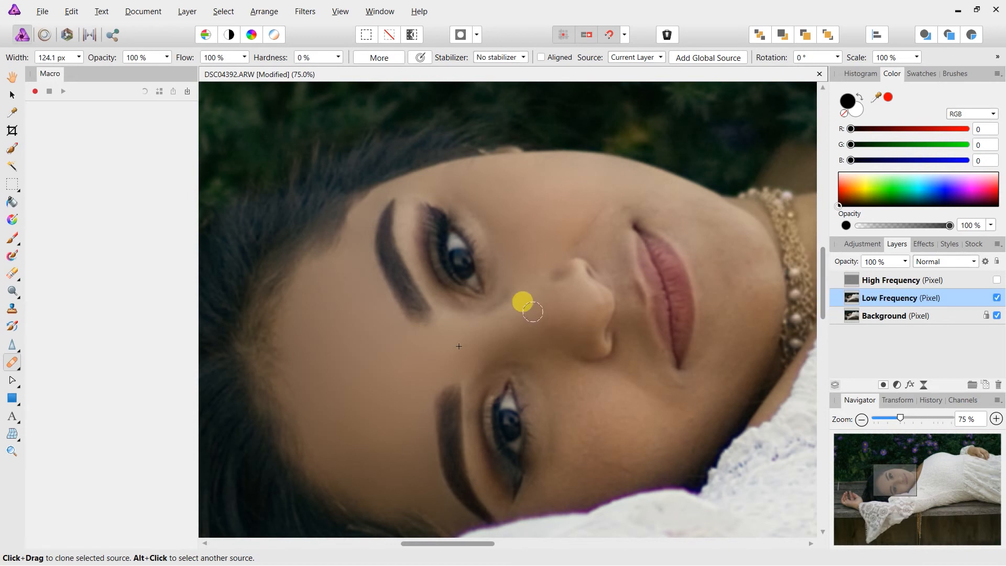
{"action": "left_click", "coordinate": [563, 422], "text": "alt"}
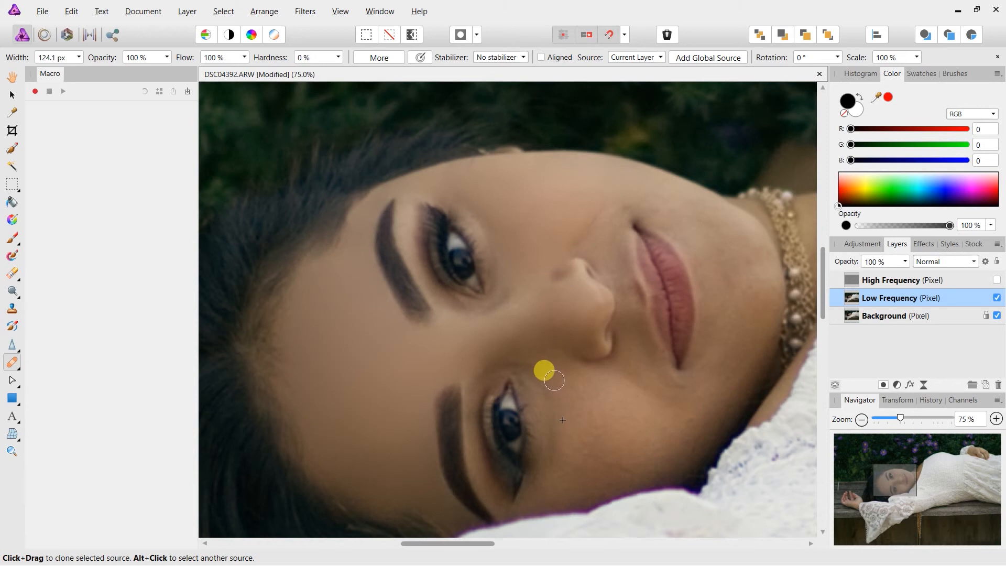
{"action": "left_click", "coordinate": [558, 386], "text": "alt"}
{"action": "left_click_drag", "start_coordinate": [571, 378], "coordinate": [578, 411]}
{"action": "mouse_move", "coordinate": [546, 361]}
{"action": "left_mouse_down"}
{"action": "mouse_move", "coordinate": [554, 423]}
{"action": "mouse_move", "coordinate": [565, 375]}
{"action": "mouse_move", "coordinate": [611, 433]}
{"action": "mouse_move", "coordinate": [586, 412]}
{"action": "mouse_move", "coordinate": [584, 393]}
{"action": "mouse_move", "coordinate": [520, 510]}
{"action": "mouse_move", "coordinate": [575, 465]}
{"action": "mouse_move", "coordinate": [586, 441]}
{"action": "mouse_move", "coordinate": [578, 477]}
{"action": "mouse_move", "coordinate": [590, 460]}
{"action": "mouse_move", "coordinate": [564, 501]}
{"action": "mouse_move", "coordinate": [551, 499]}
{"action": "mouse_move", "coordinate": [597, 483]}
{"action": "mouse_move", "coordinate": [601, 463]}
{"action": "mouse_move", "coordinate": [607, 470]}
{"action": "mouse_move", "coordinate": [582, 463]}
{"action": "mouse_move", "coordinate": [625, 470]}
{"action": "mouse_move", "coordinate": [596, 473]}
{"action": "mouse_move", "coordinate": [625, 463]}
{"action": "mouse_move", "coordinate": [644, 435]}
{"action": "mouse_move", "coordinate": [630, 432]}
{"action": "mouse_move", "coordinate": [608, 391]}
{"action": "mouse_move", "coordinate": [659, 431]}
{"action": "mouse_move", "coordinate": [657, 460]}
{"action": "mouse_move", "coordinate": [668, 463]}
{"action": "mouse_move", "coordinate": [696, 423]}
{"action": "mouse_move", "coordinate": [663, 445]}
{"action": "mouse_move", "coordinate": [671, 427]}
{"action": "mouse_move", "coordinate": [596, 459]}
{"action": "mouse_move", "coordinate": [593, 384]}
{"action": "mouse_move", "coordinate": [545, 311]}
{"action": "mouse_move", "coordinate": [680, 264]}
{"action": "mouse_move", "coordinate": [609, 288]}
{"action": "mouse_move", "coordinate": [710, 347]}
{"action": "mouse_move", "coordinate": [724, 370]}
{"action": "mouse_move", "coordinate": [634, 308]}
{"action": "mouse_move", "coordinate": [679, 311]}
{"action": "mouse_move", "coordinate": [688, 331]}
{"action": "mouse_move", "coordinate": [648, 317]}
{"action": "mouse_move", "coordinate": [717, 354]}
{"action": "mouse_move", "coordinate": [650, 402]}
{"action": "mouse_move", "coordinate": [716, 393]}
{"action": "mouse_move", "coordinate": [673, 314]}
{"action": "mouse_move", "coordinate": [657, 306]}
{"action": "mouse_move", "coordinate": [691, 302]}
{"action": "left_mouse_up"}
{"action": "scroll", "coordinate": [566, 341], "scroll_direction": "up", "scroll_amount": 3}
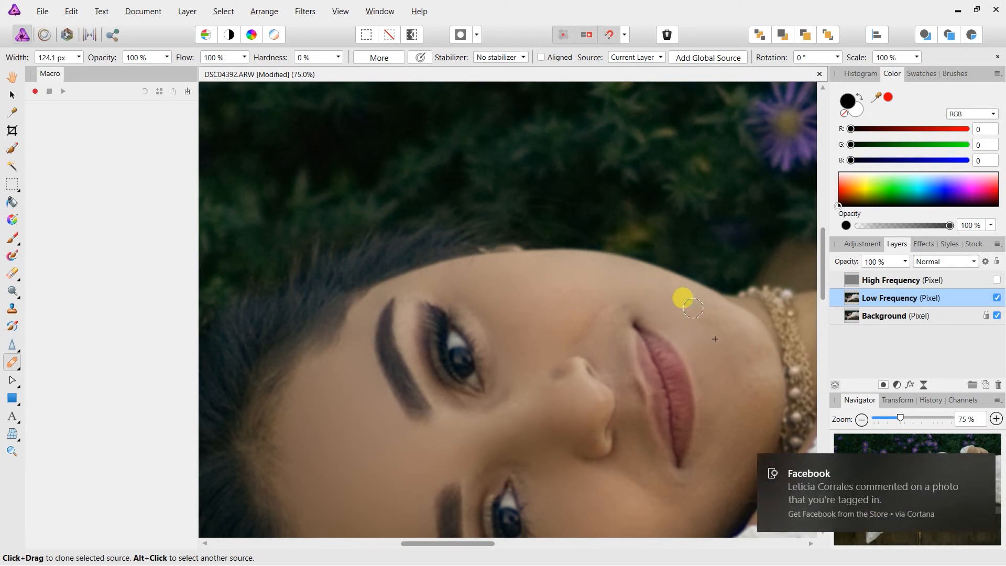
{"action": "left_click", "coordinate": [979, 465]}
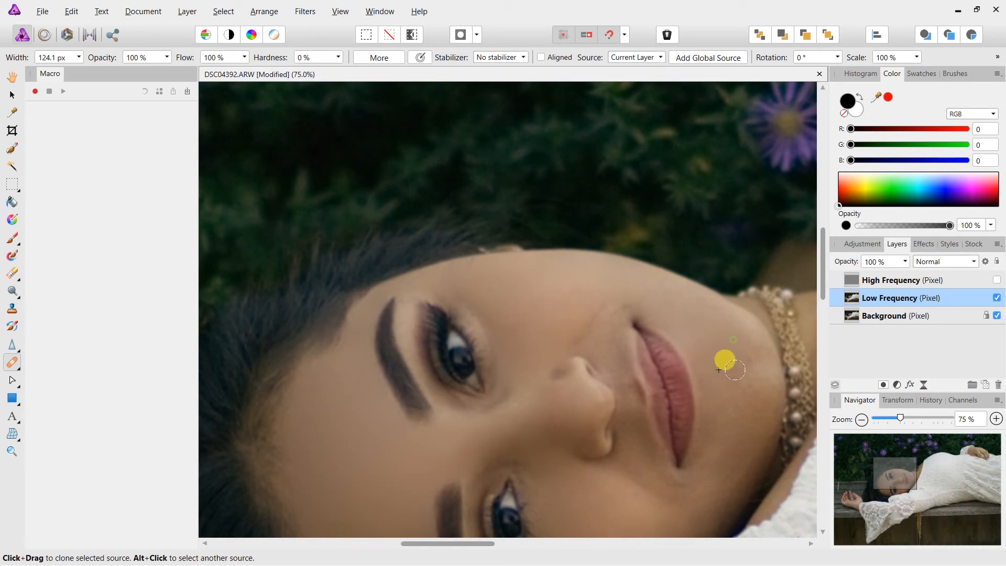
{"action": "scroll", "coordinate": [719, 361], "scroll_direction": "down", "scroll_amount": 2}
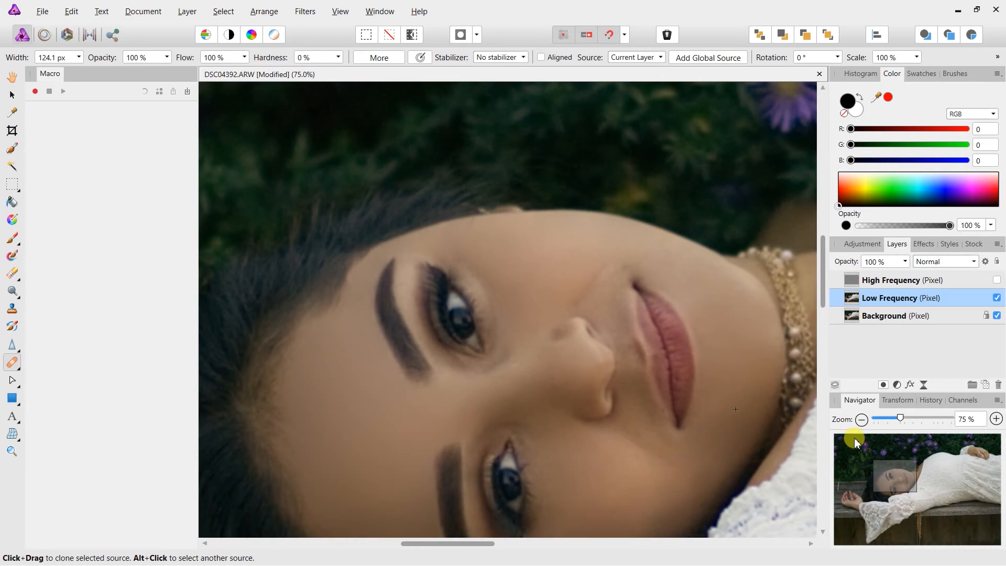
Heal the skin between the nose and upper lip and beside the nose with an 89.6 px brush, resampling nearby skin.
{"action": "left_click", "coordinate": [996, 419]}
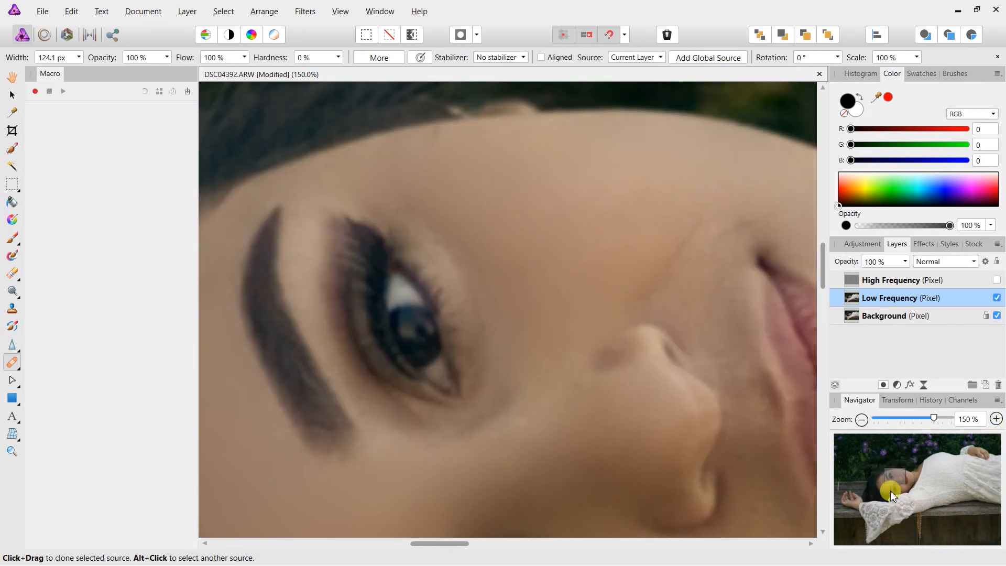
{"action": "left_click", "coordinate": [906, 485]}
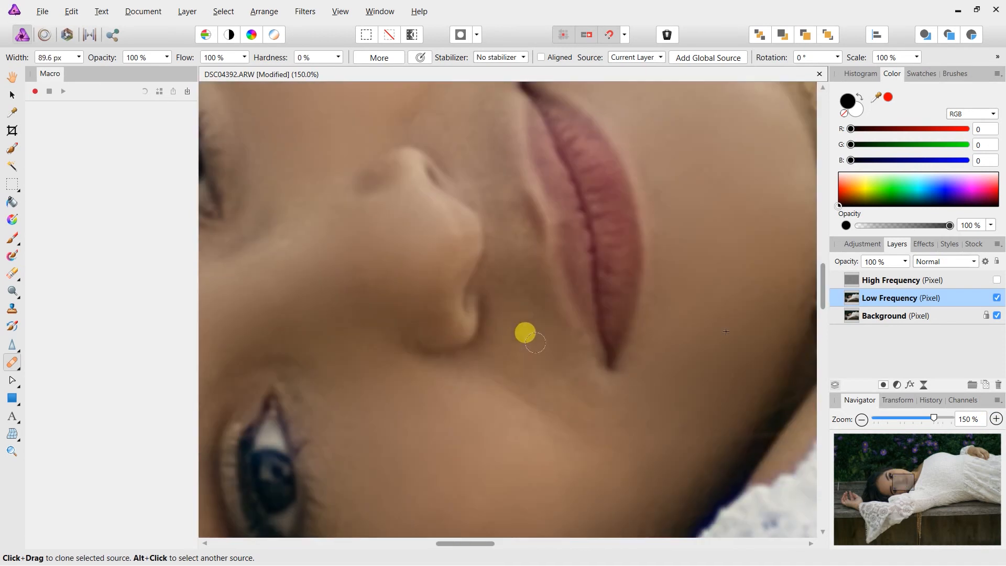
{"action": "mouse_move", "coordinate": [521, 319]}
{"action": "left_mouse_down"}
{"action": "mouse_move", "coordinate": [513, 362]}
{"action": "mouse_move", "coordinate": [561, 358]}
{"action": "mouse_move", "coordinate": [529, 374]}
{"action": "mouse_move", "coordinate": [523, 354]}
{"action": "mouse_move", "coordinate": [532, 376]}
{"action": "mouse_move", "coordinate": [551, 335]}
{"action": "mouse_move", "coordinate": [536, 328]}
{"action": "mouse_move", "coordinate": [556, 333]}
{"action": "mouse_move", "coordinate": [514, 310]}
{"action": "mouse_move", "coordinate": [498, 285]}
{"action": "mouse_move", "coordinate": [507, 274]}
{"action": "mouse_move", "coordinate": [520, 298]}
{"action": "mouse_move", "coordinate": [500, 276]}
{"action": "mouse_move", "coordinate": [506, 245]}
{"action": "mouse_move", "coordinate": [464, 164]}
{"action": "mouse_move", "coordinate": [472, 126]}
{"action": "mouse_move", "coordinate": [432, 171]}
{"action": "mouse_move", "coordinate": [471, 205]}
{"action": "mouse_move", "coordinate": [485, 189]}
{"action": "mouse_move", "coordinate": [479, 172]}
{"action": "mouse_move", "coordinate": [469, 232]}
{"action": "mouse_move", "coordinate": [491, 271]}
{"action": "mouse_move", "coordinate": [502, 272]}
{"action": "mouse_move", "coordinate": [506, 361]}
{"action": "mouse_move", "coordinate": [501, 269]}
{"action": "mouse_move", "coordinate": [488, 248]}
{"action": "left_mouse_up"}
{"action": "left_click", "coordinate": [570, 366], "text": "alt"}
{"action": "scroll", "coordinate": [500, 276], "scroll_direction": "up", "scroll_amount": 2}
{"action": "left_click", "coordinate": [306, 203], "text": "alt"}
{"action": "mouse_move", "coordinate": [268, 312]}
{"action": "left_mouse_down"}
{"action": "mouse_move", "coordinate": [250, 303]}
{"action": "mouse_move", "coordinate": [283, 287]}
{"action": "left_mouse_up"}
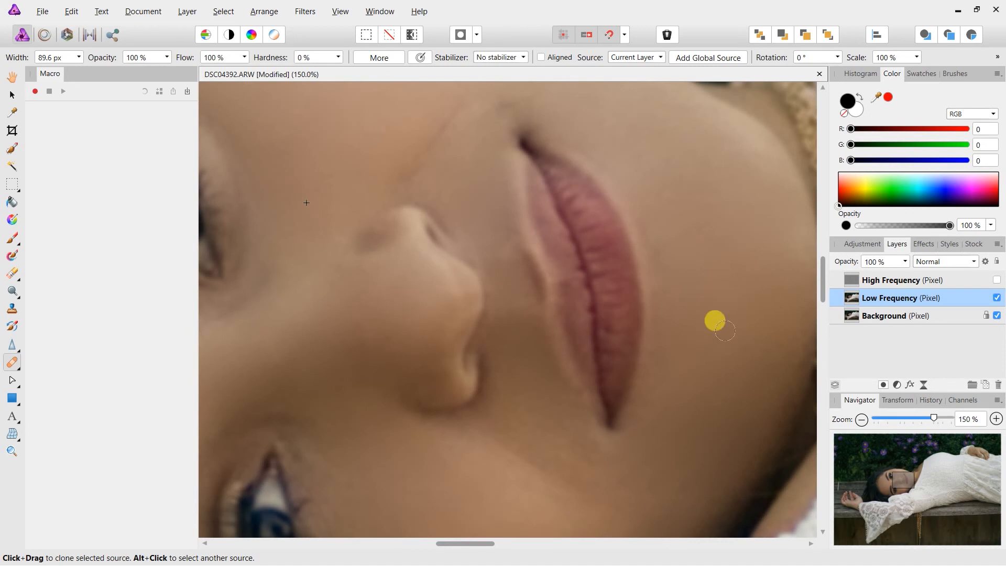
Show and select the High Frequency layer, and set up the Clone Brush with 100% hardness for it.
{"action": "left_click", "coordinate": [864, 420]}
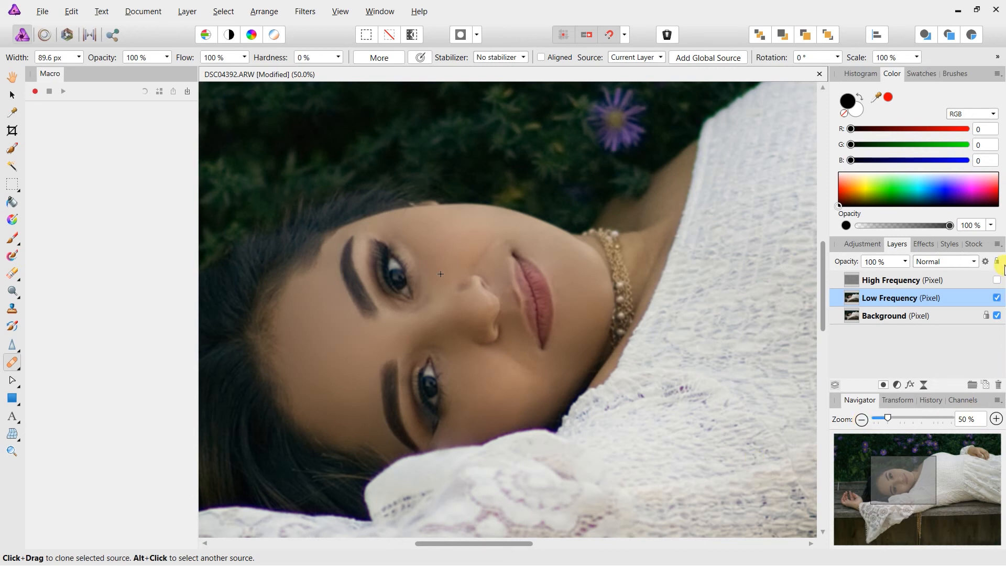
{"action": "left_click", "coordinate": [996, 280]}
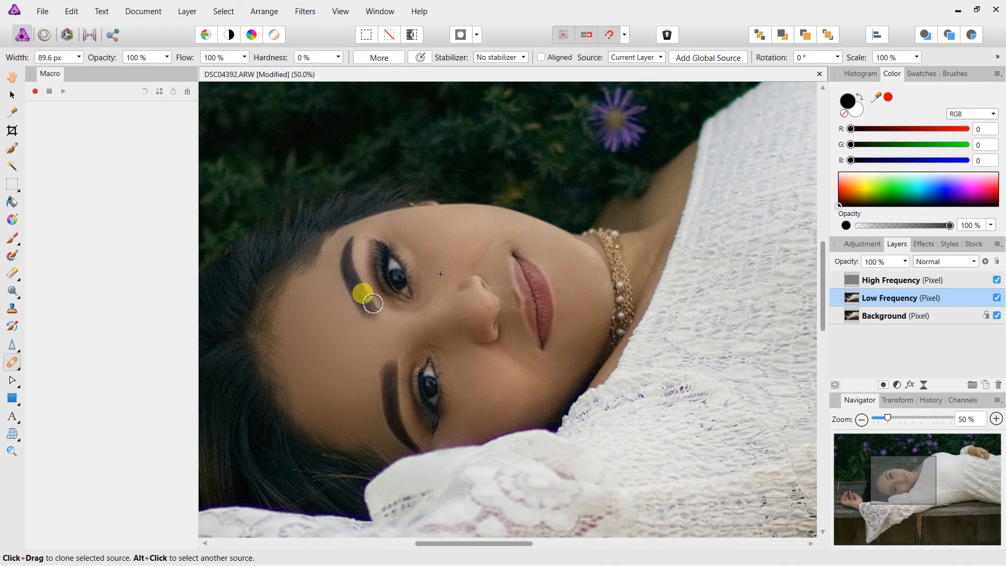
{"action": "left_click", "coordinate": [889, 282]}
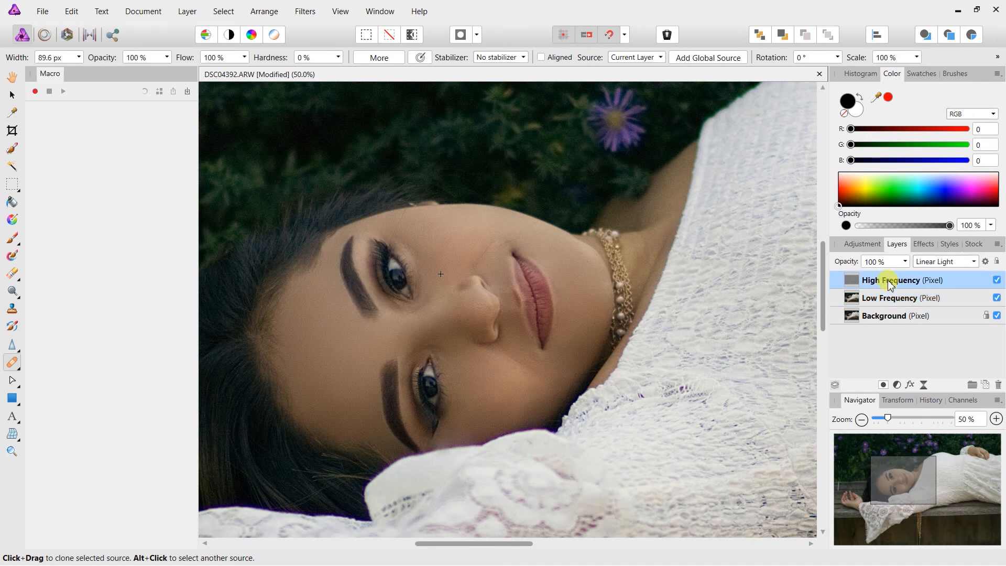
{"action": "left_click", "coordinate": [13, 311]}
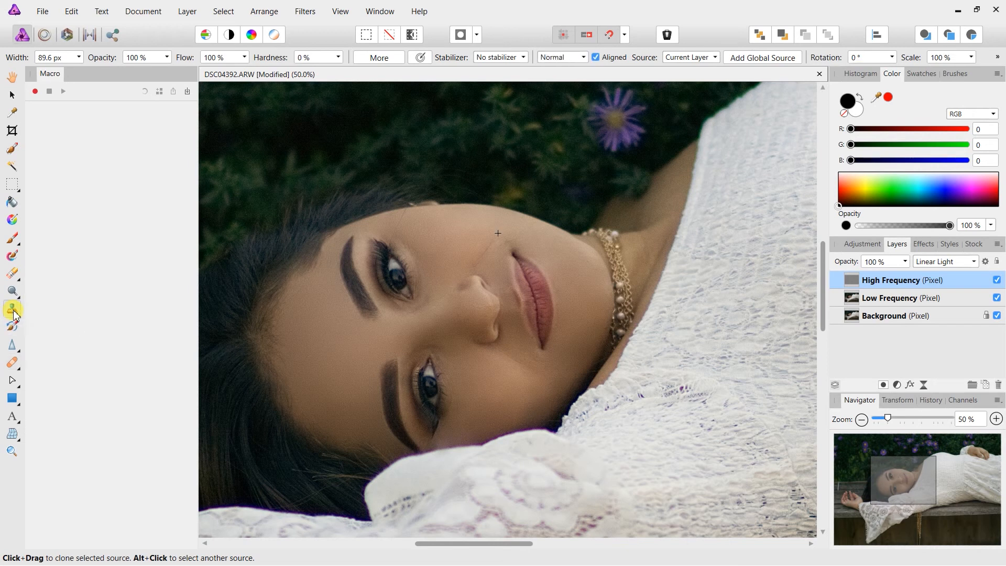
{"action": "left_click", "coordinate": [337, 59]}
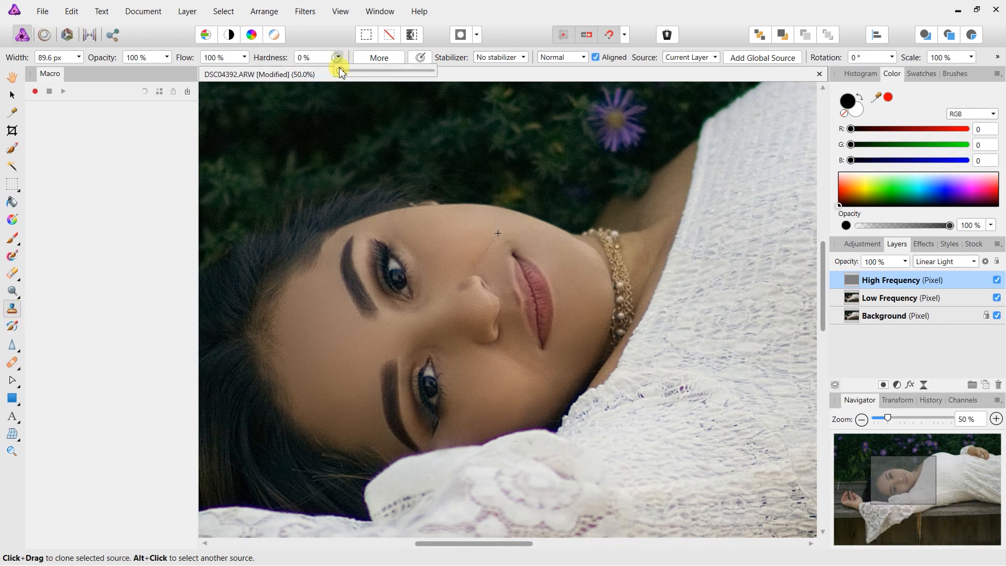
{"action": "left_click_drag", "start_coordinate": [394, 73], "coordinate": [450, 62]}
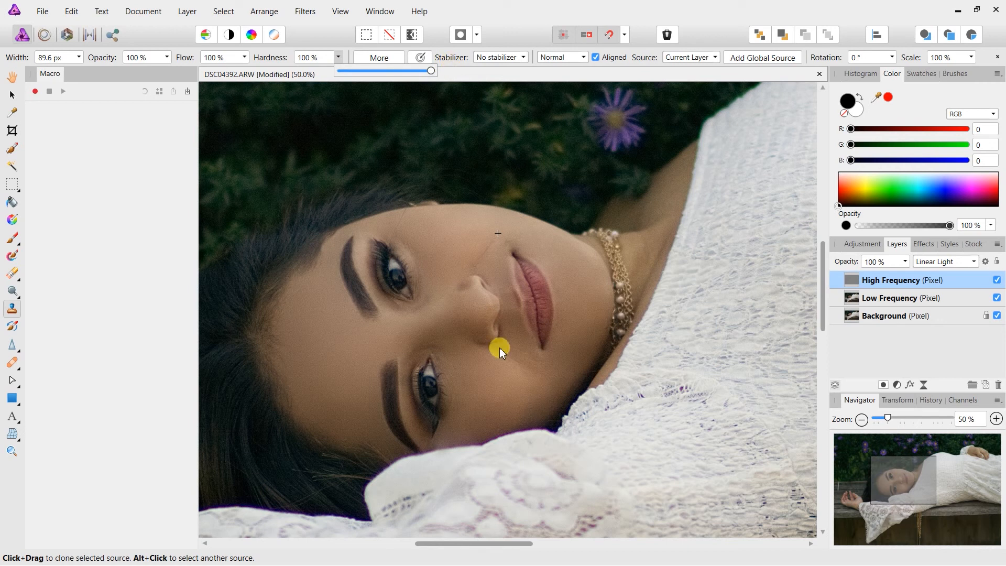
Reduce the clone brush to 28.7 px and clone clean skin texture over the stray hair crossing the skin above the upper eye.
{"action": "left_click", "coordinate": [996, 419]}
{"action": "left_click", "coordinate": [996, 419]}
{"action": "left_click_drag", "start_coordinate": [910, 473], "coordinate": [898, 465]}
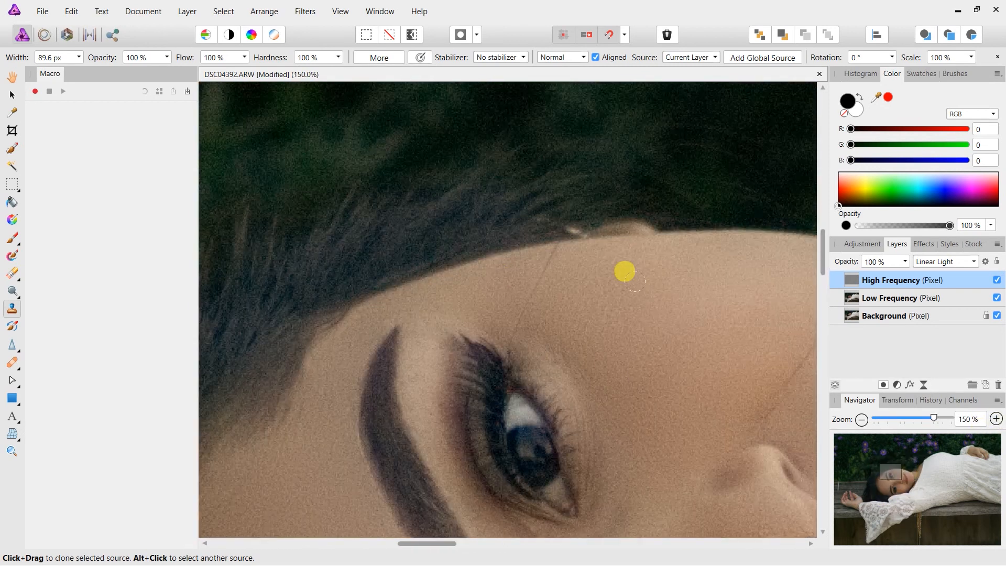
{"action": "key", "text": "bracketleft"}
{"action": "key", "text": "bracketleft"}
{"action": "key", "text": "bracketleft"}
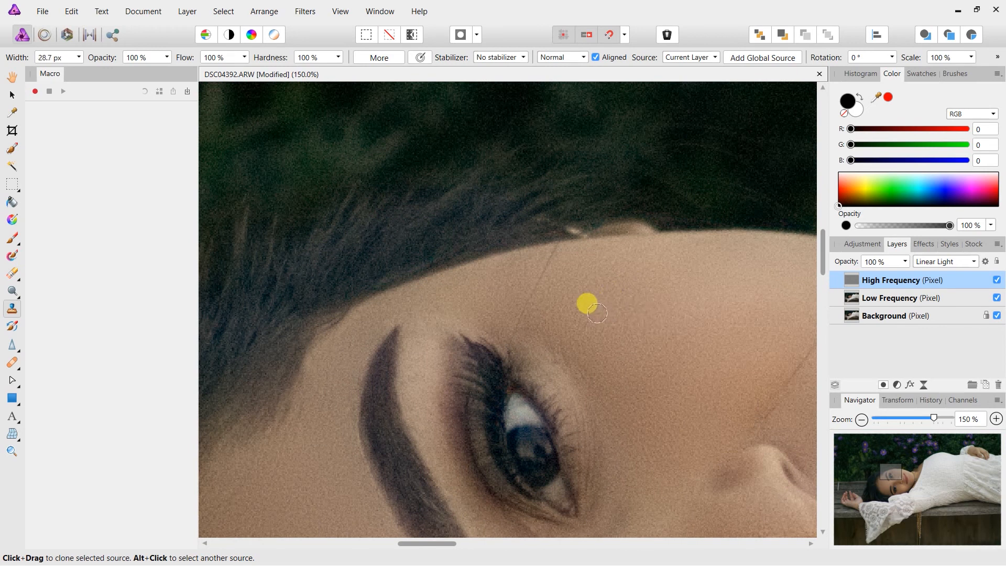
{"action": "mouse_move", "coordinate": [573, 256]}
{"action": "left_mouse_down"}
{"action": "mouse_move", "coordinate": [541, 264]}
{"action": "mouse_move", "coordinate": [549, 256]}
{"action": "mouse_move", "coordinate": [536, 291]}
{"action": "mouse_move", "coordinate": [560, 305]}
{"action": "mouse_move", "coordinate": [536, 290]}
{"action": "mouse_move", "coordinate": [559, 306]}
{"action": "mouse_move", "coordinate": [536, 341]}
{"action": "mouse_move", "coordinate": [513, 330]}
{"action": "mouse_move", "coordinate": [577, 255]}
{"action": "left_mouse_up"}
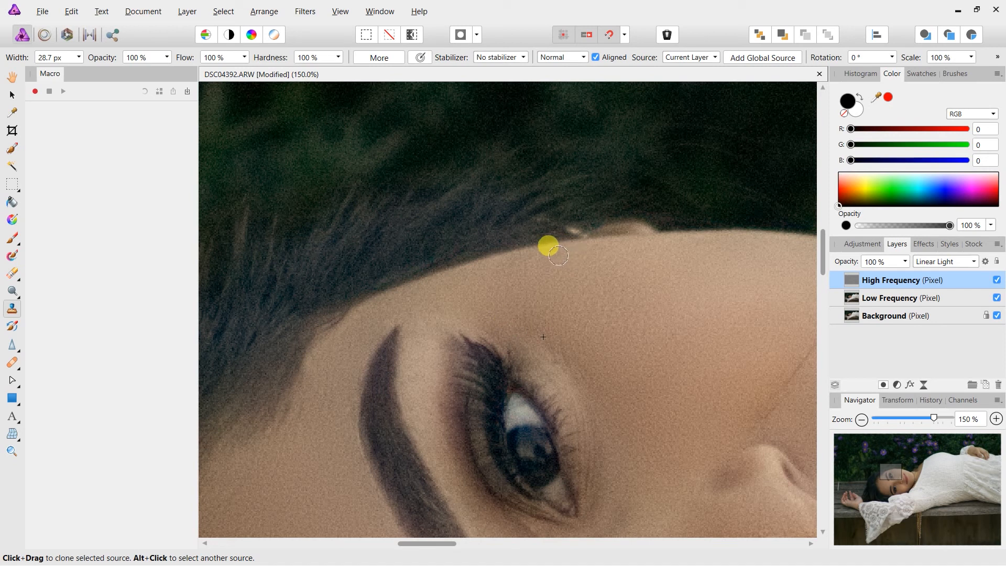
Clone nearby skin texture over the skin beside the outer corner of the lower eye.
{"action": "scroll", "coordinate": [674, 420], "scroll_direction": "down", "scroll_amount": 5}
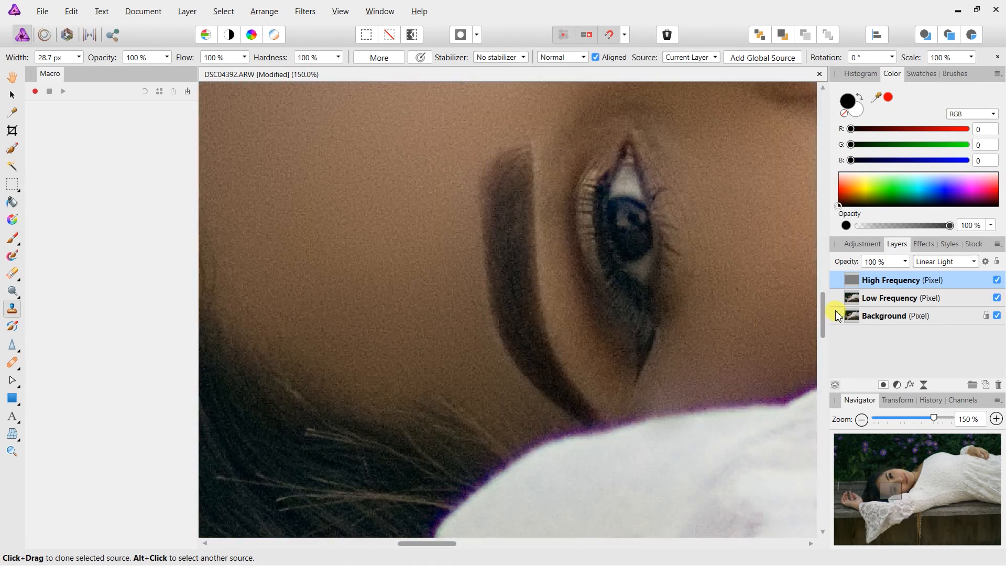
{"action": "left_click", "coordinate": [696, 356], "text": "alt"}
{"action": "mouse_move", "coordinate": [660, 372]}
{"action": "left_mouse_down"}
{"action": "mouse_move", "coordinate": [667, 388]}
{"action": "mouse_move", "coordinate": [823, 375]}
{"action": "left_mouse_up"}
Sample clean cheek texture and clone it over the fine line between the upper mouth corner and the nose with the 28.7 px brush.
{"action": "left_click", "coordinate": [863, 421]}
{"action": "left_click", "coordinate": [863, 421]}
{"action": "left_click_drag", "start_coordinate": [896, 493], "coordinate": [900, 475]}
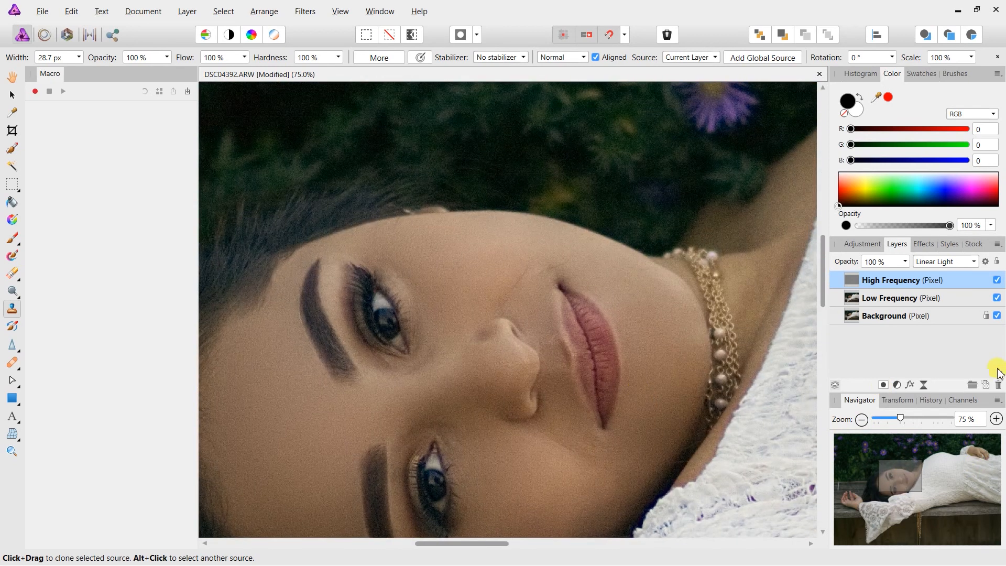
{"action": "left_click", "coordinate": [996, 418]}
{"action": "left_click", "coordinate": [995, 419]}
{"action": "left_click", "coordinate": [672, 144], "text": "alt"}
{"action": "left_click_drag", "start_coordinate": [659, 172], "coordinate": [589, 209]}
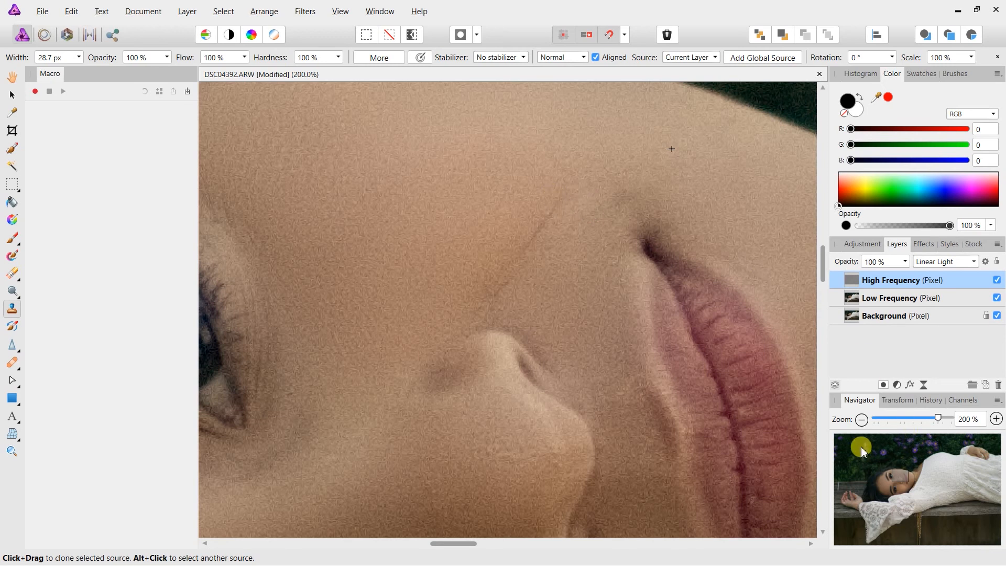
Merge the visible layers into a new pixel layer and hide the High Frequency and Low Frequency layers.
{"action": "scroll", "coordinate": [736, 401], "scroll_direction": "down", "scroll_amount": 3}
{"action": "scroll", "coordinate": [736, 401], "scroll_direction": "down", "scroll_amount": 3}
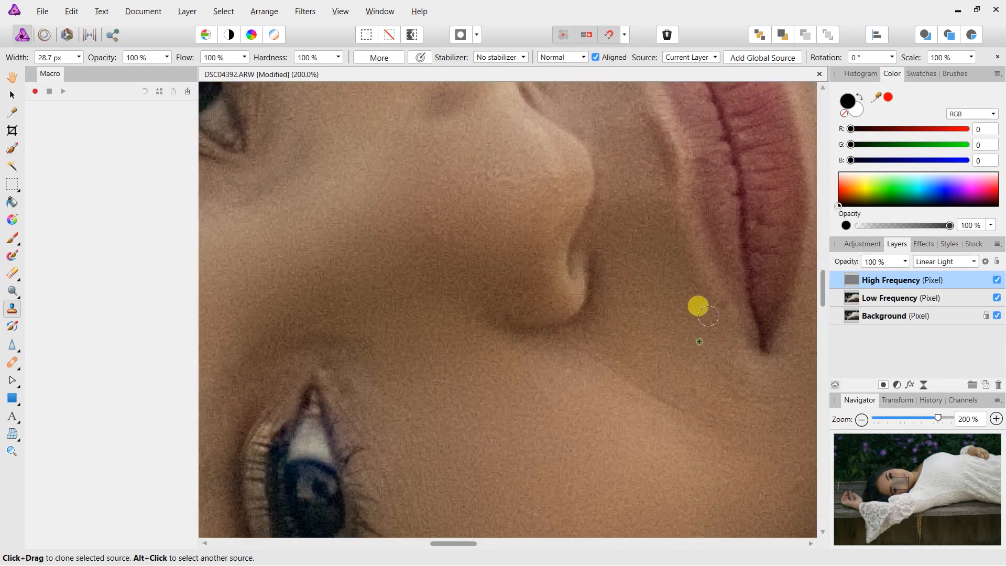
{"action": "left_click", "coordinate": [862, 420]}
{"action": "left_click", "coordinate": [863, 424]}
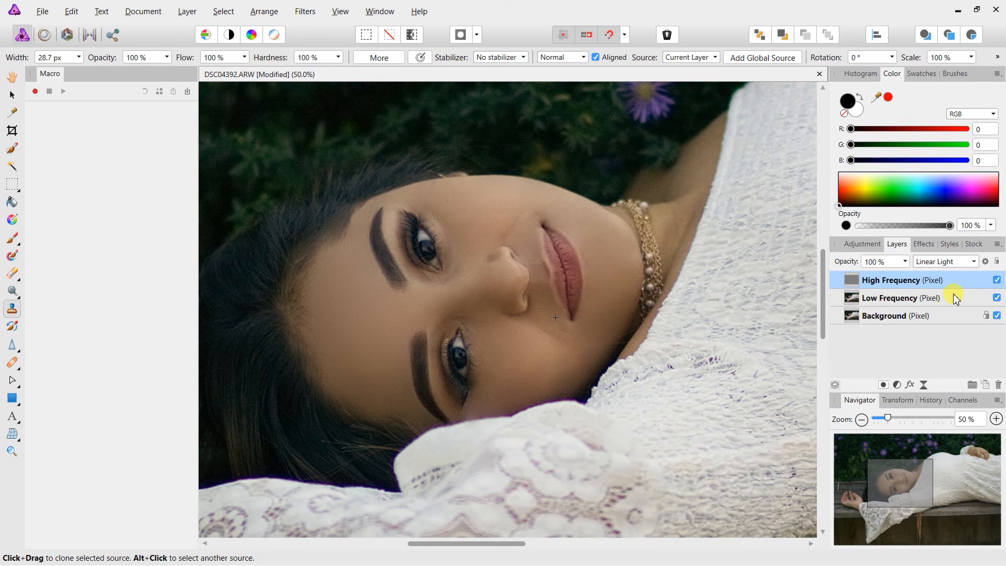
{"action": "left_click", "coordinate": [187, 11]}
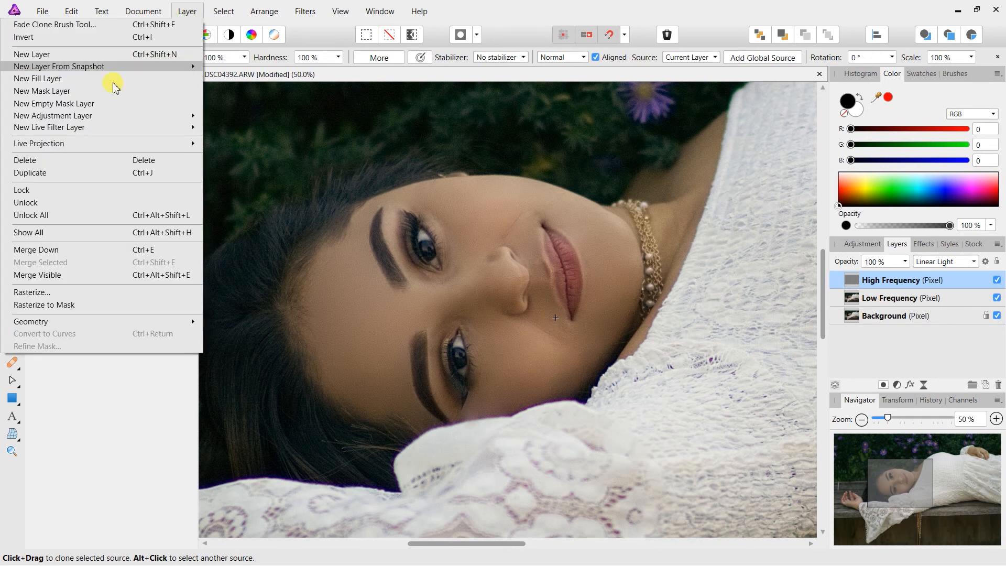
{"action": "left_click", "coordinate": [66, 279]}
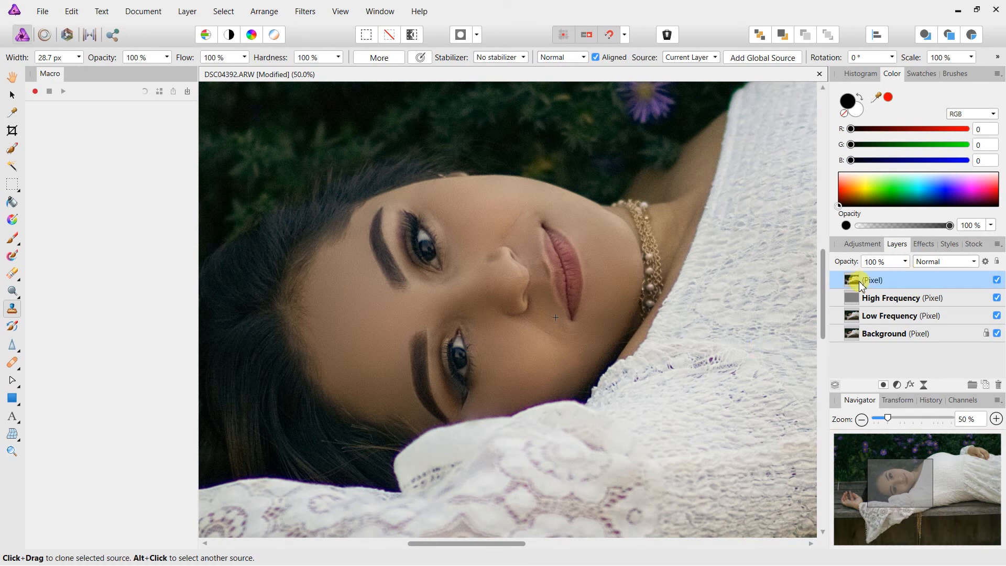
{"action": "left_click", "coordinate": [996, 297]}
{"action": "left_click", "coordinate": [997, 315]}
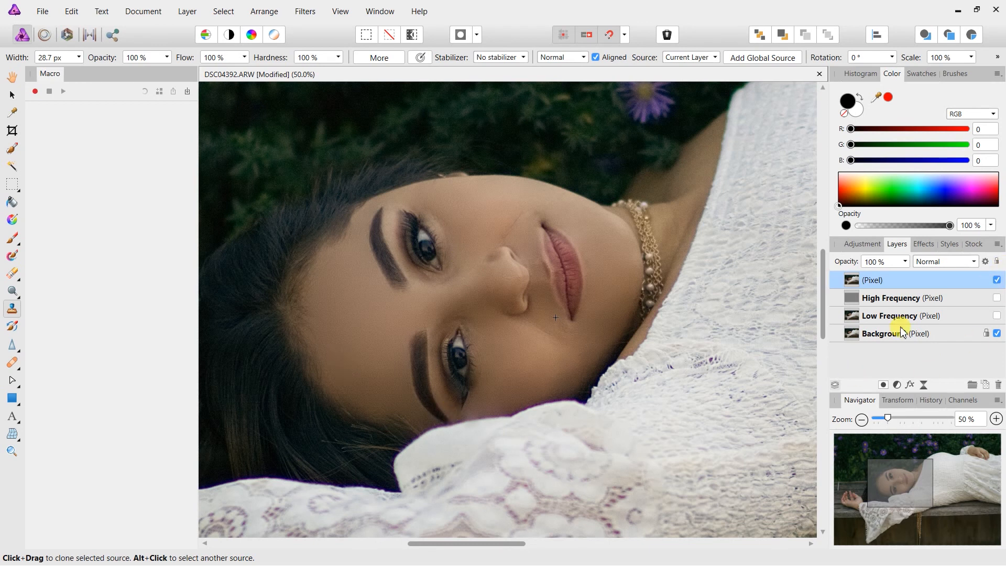
Compare the whole photo before and after retouching by repeatedly toggling the merged layer's visibility.
{"action": "key", "text": "h"}
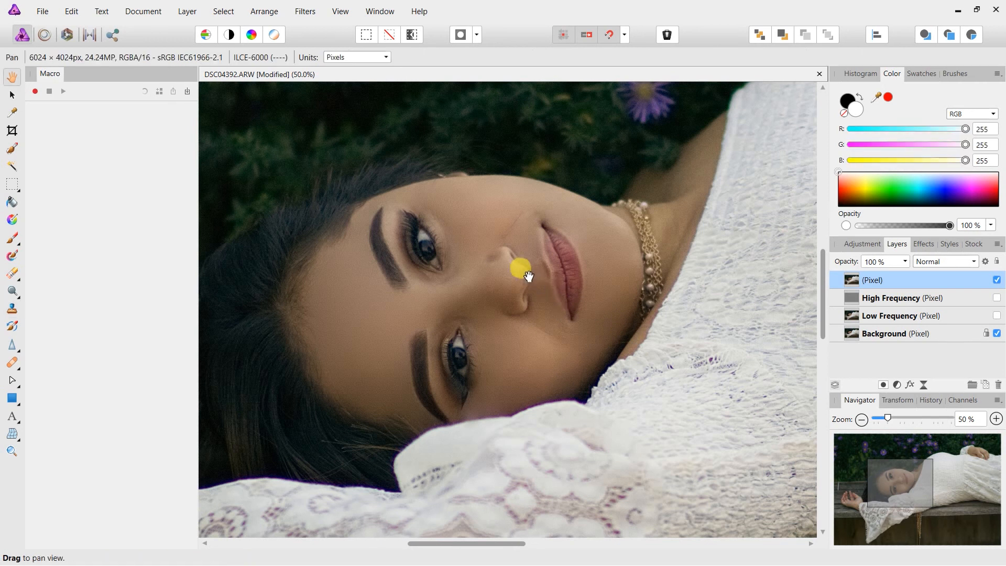
{"action": "key", "text": "ctrl+0"}
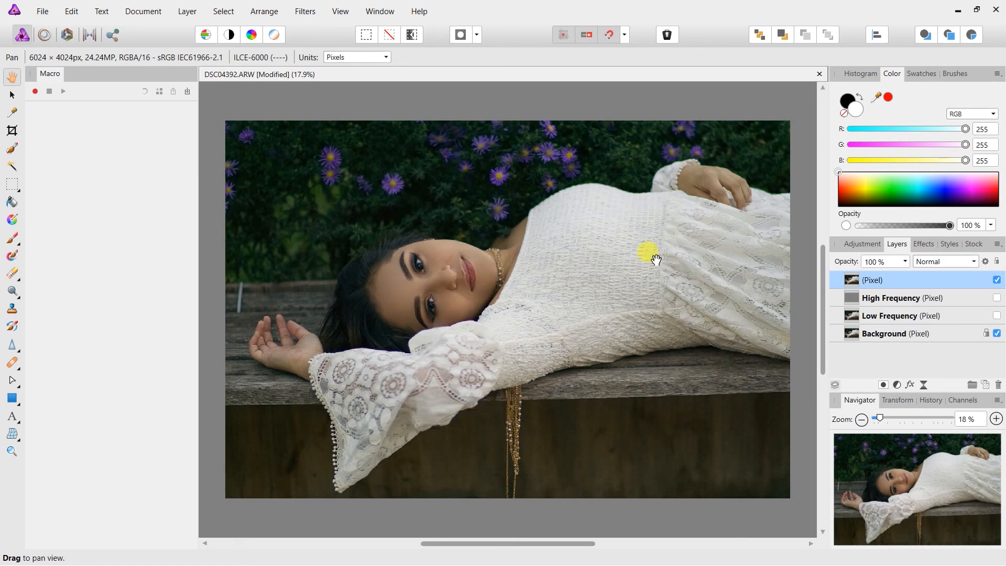
{"action": "left_click", "coordinate": [996, 281]}
{"action": "left_click", "coordinate": [995, 282]}
{"action": "left_click", "coordinate": [996, 282]}
{"action": "left_click", "coordinate": [996, 282]}
{"action": "left_click", "coordinate": [996, 282]}
{"action": "left_click", "coordinate": [996, 282]}
{"action": "left_click", "coordinate": [996, 283]}
{"action": "left_click", "coordinate": [996, 286]}
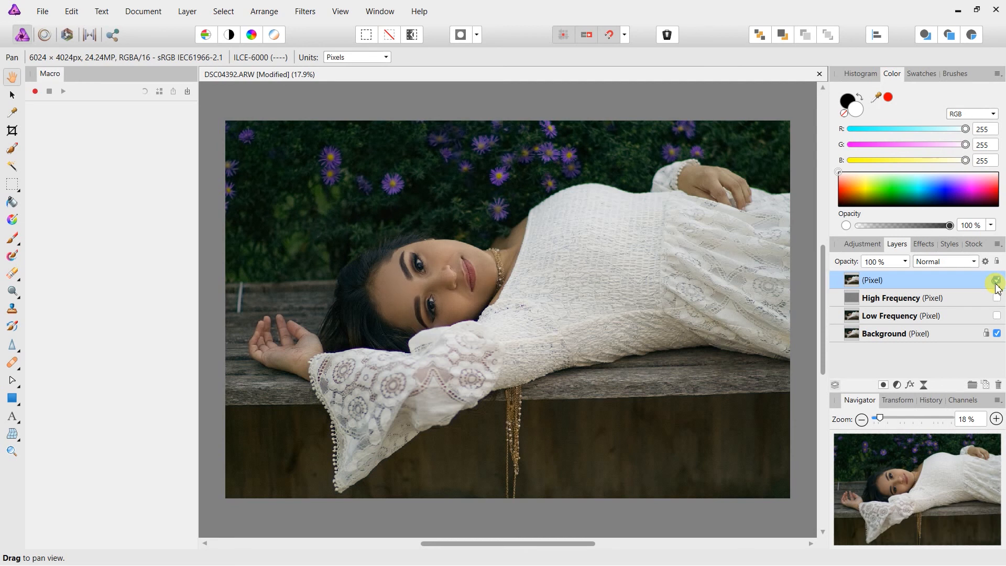
Compare the face close up with the merged layer hidden and shown, and return to the whole photo.
{"action": "left_click", "coordinate": [999, 419]}
{"action": "left_click", "coordinate": [999, 420]}
{"action": "left_click", "coordinate": [999, 419]}
{"action": "mouse_move", "coordinate": [905, 473]}
{"action": "left_mouse_down"}
{"action": "mouse_move", "coordinate": [910, 482]}
{"action": "mouse_move", "coordinate": [897, 483]}
{"action": "left_mouse_up"}
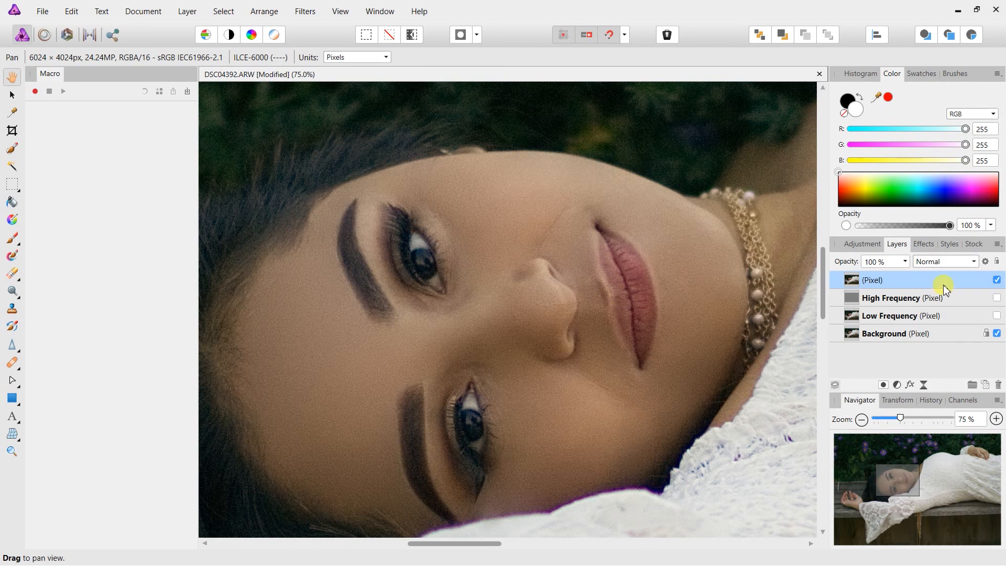
{"action": "left_click", "coordinate": [997, 280]}
{"action": "left_click", "coordinate": [997, 280]}
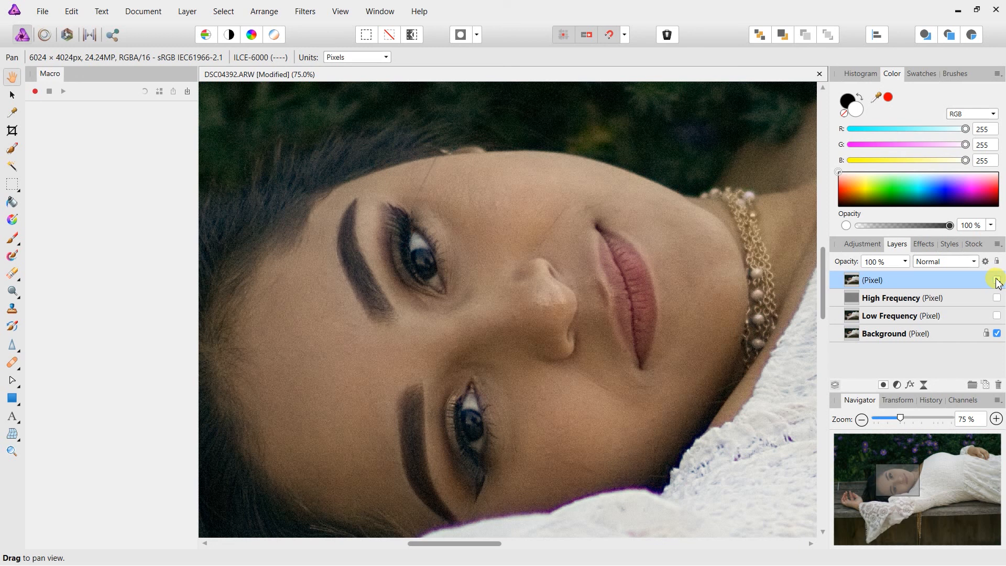
{"action": "left_click", "coordinate": [996, 280]}
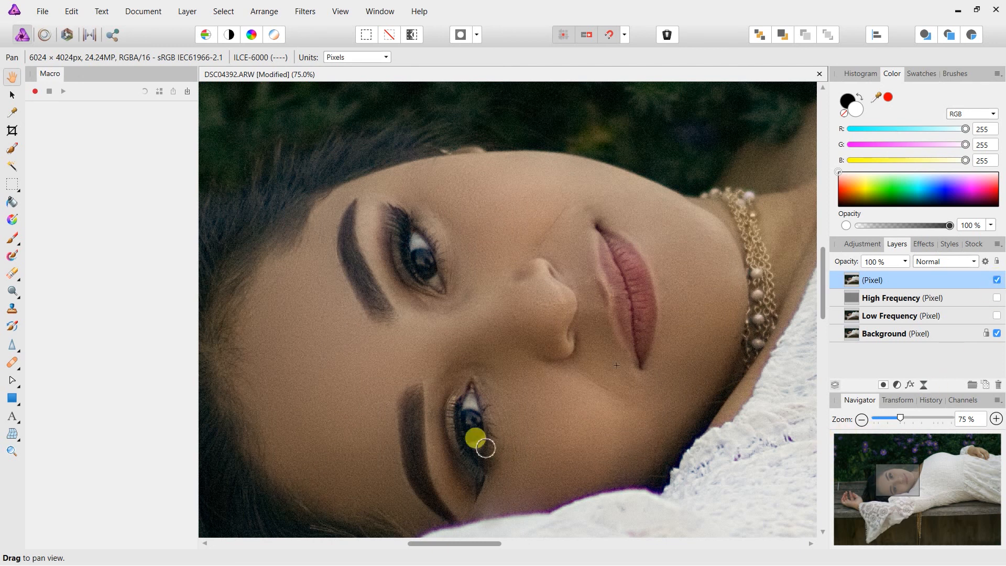
{"action": "key", "text": "s"}
{"action": "key", "text": "h"}
{"action": "key", "text": "ctrl+0"}
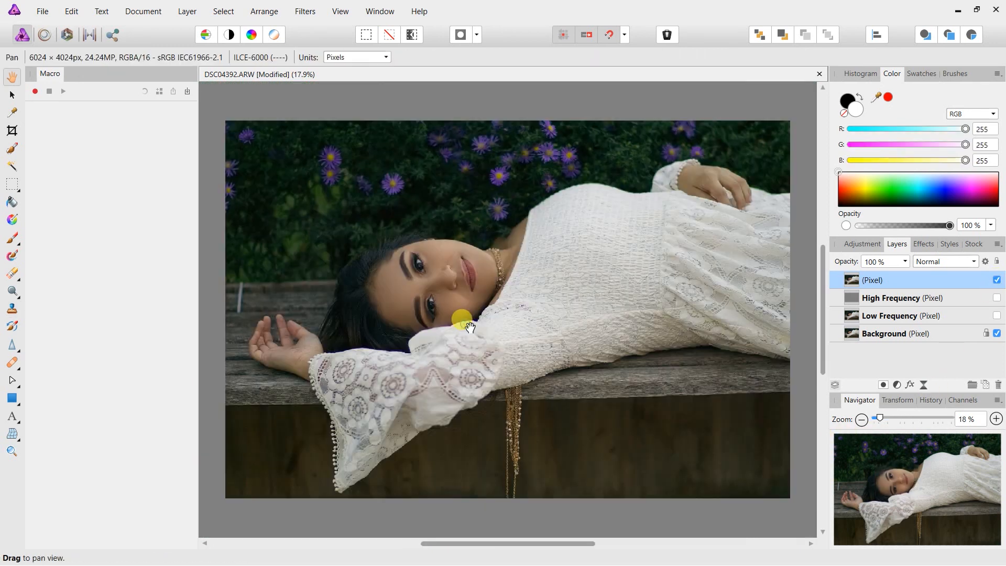